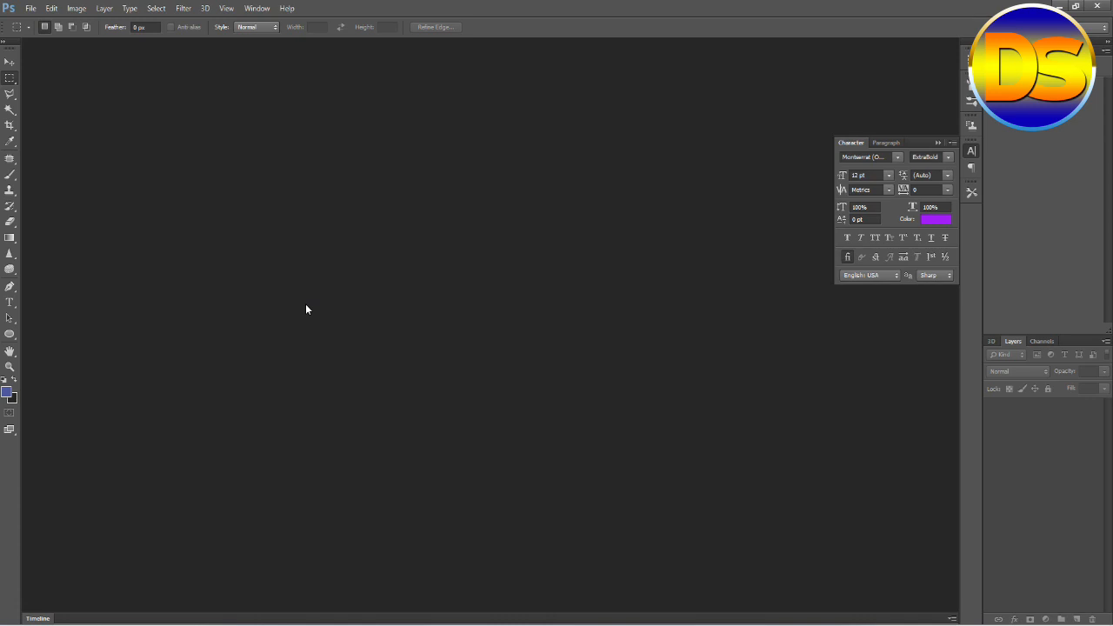
# Create a new blank document 1280 pixels wide and 720 pixels high.
pyautogui.click(30, 9)
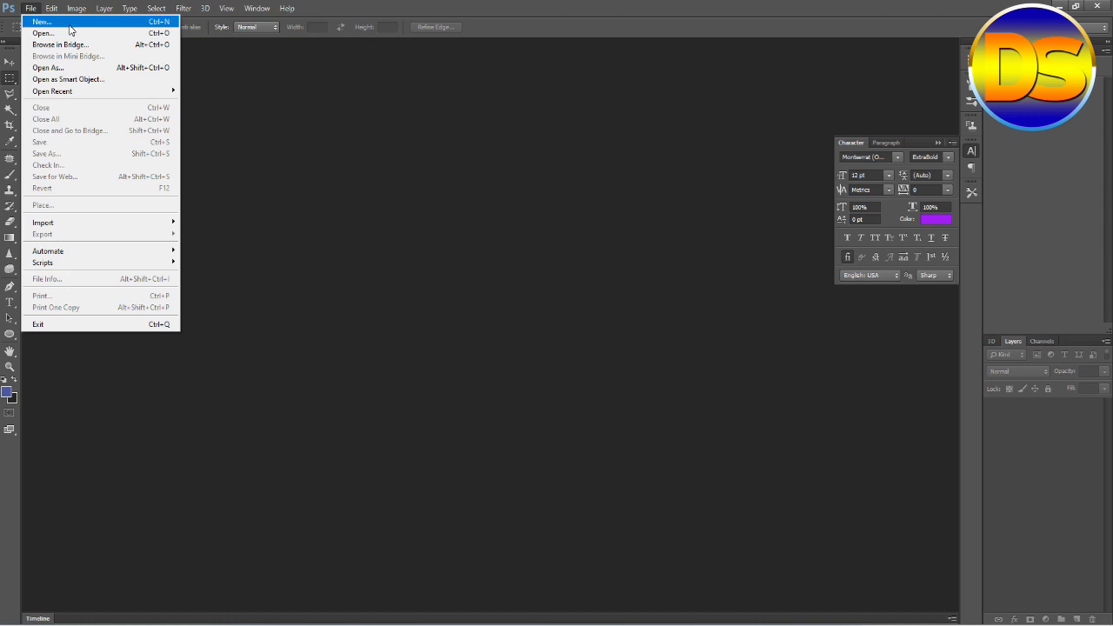
pyautogui.click(69, 25)
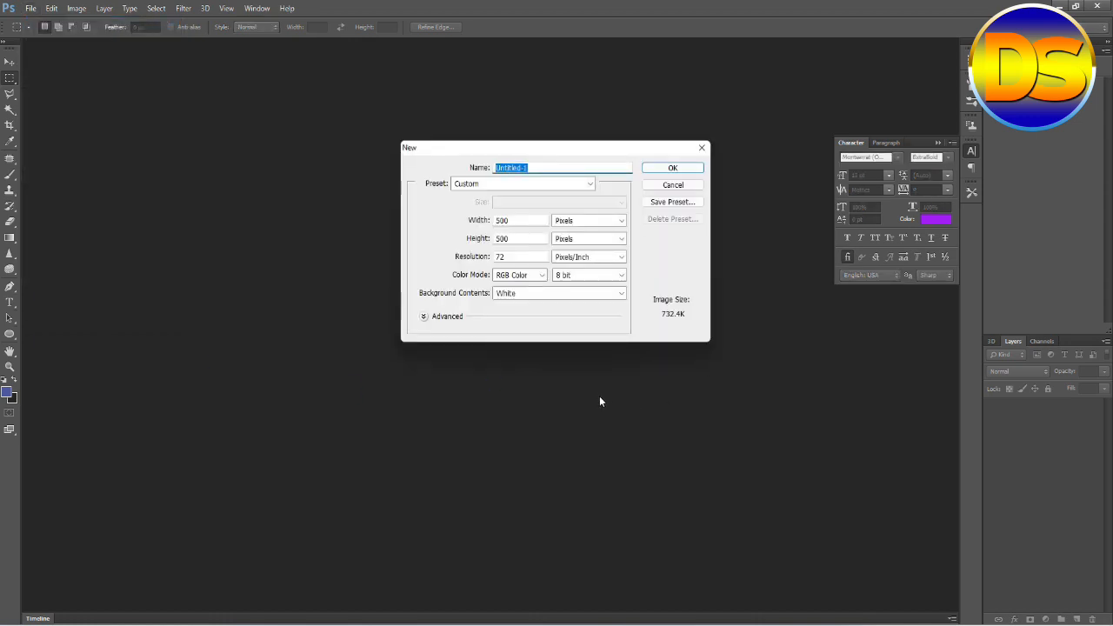
pyautogui.doubleClick(530, 220)
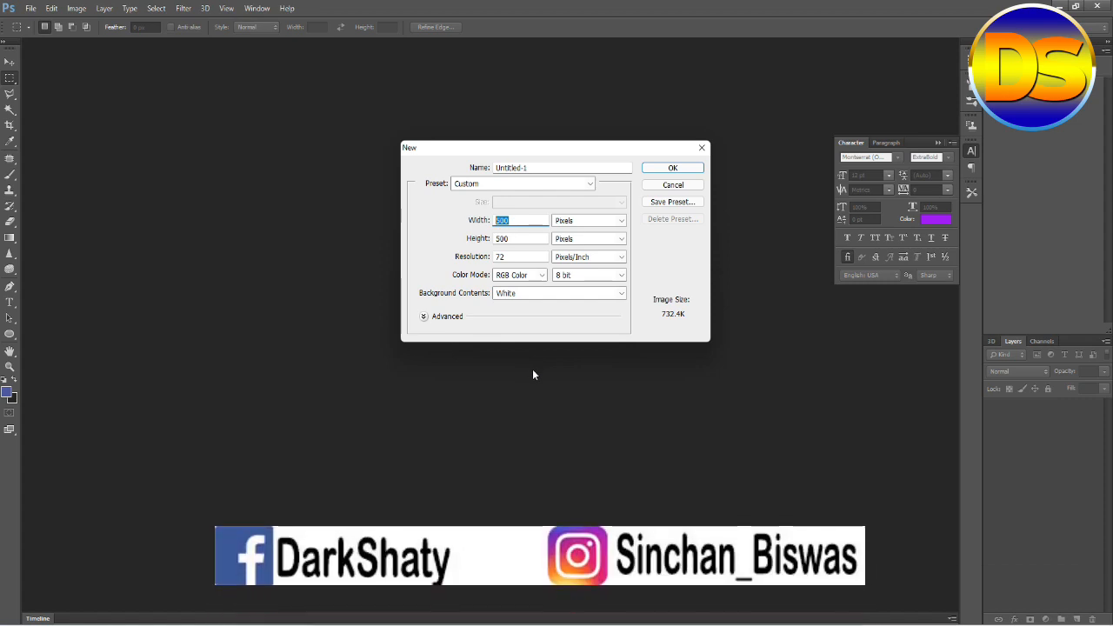
pyautogui.write('1280')
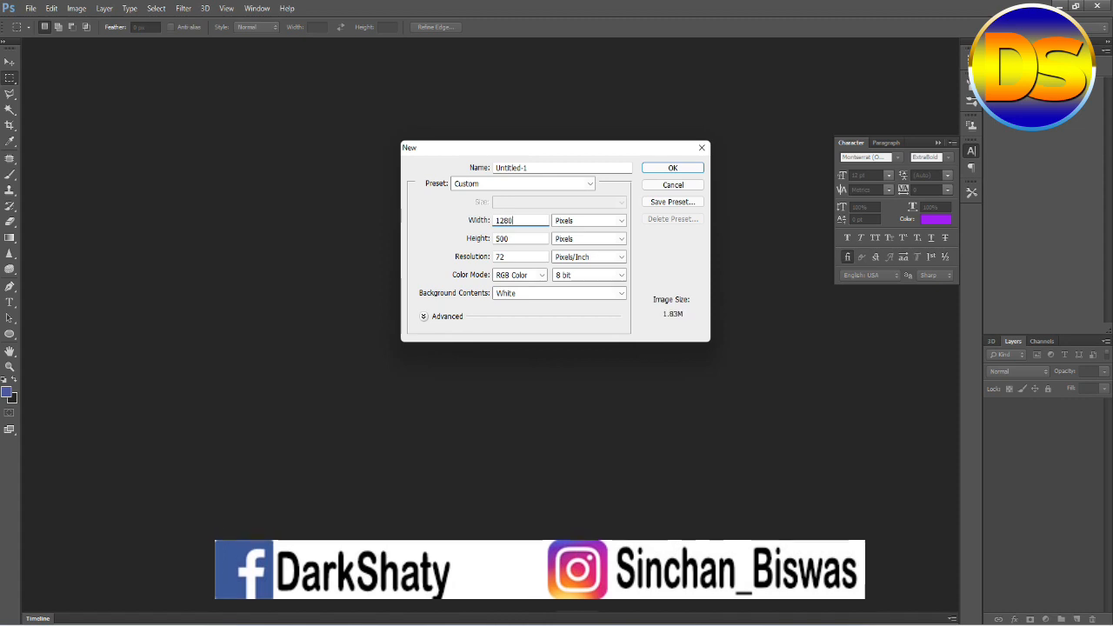
pyautogui.doubleClick(522, 240)
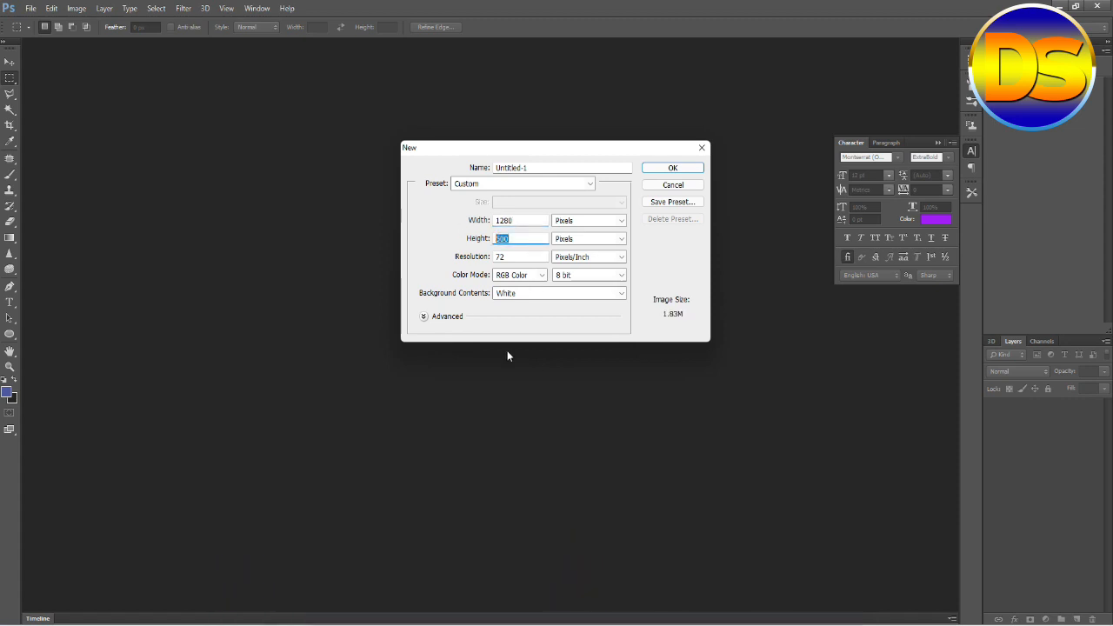
pyautogui.write('720')
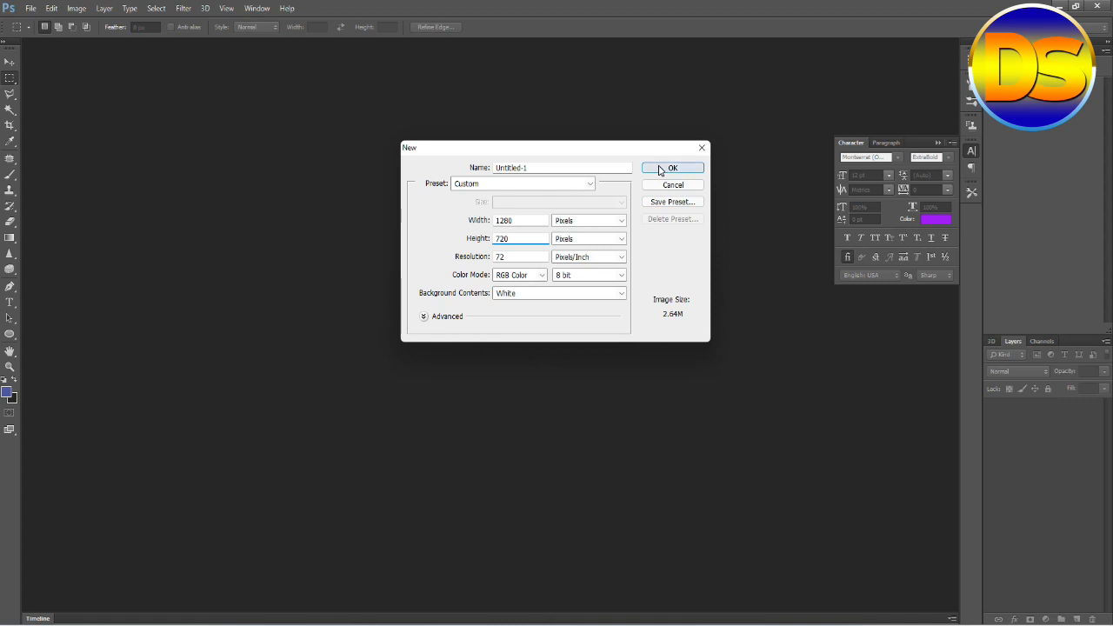
pyautogui.click(660, 170)
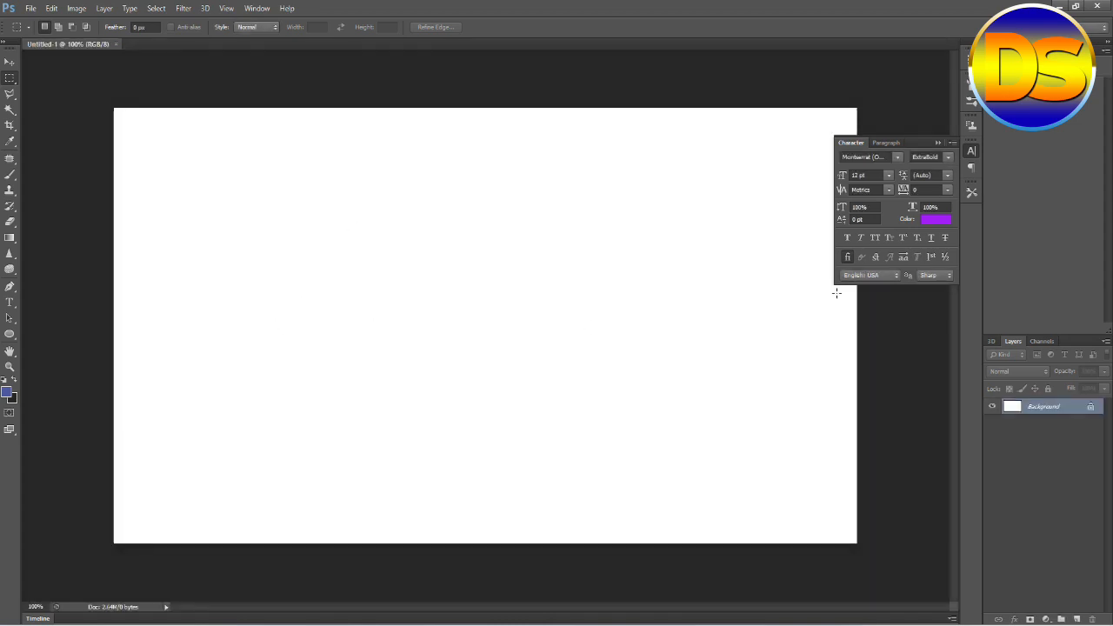
# Collapse the floating Character panel to clear the canvas area.
pyautogui.click(952, 143)
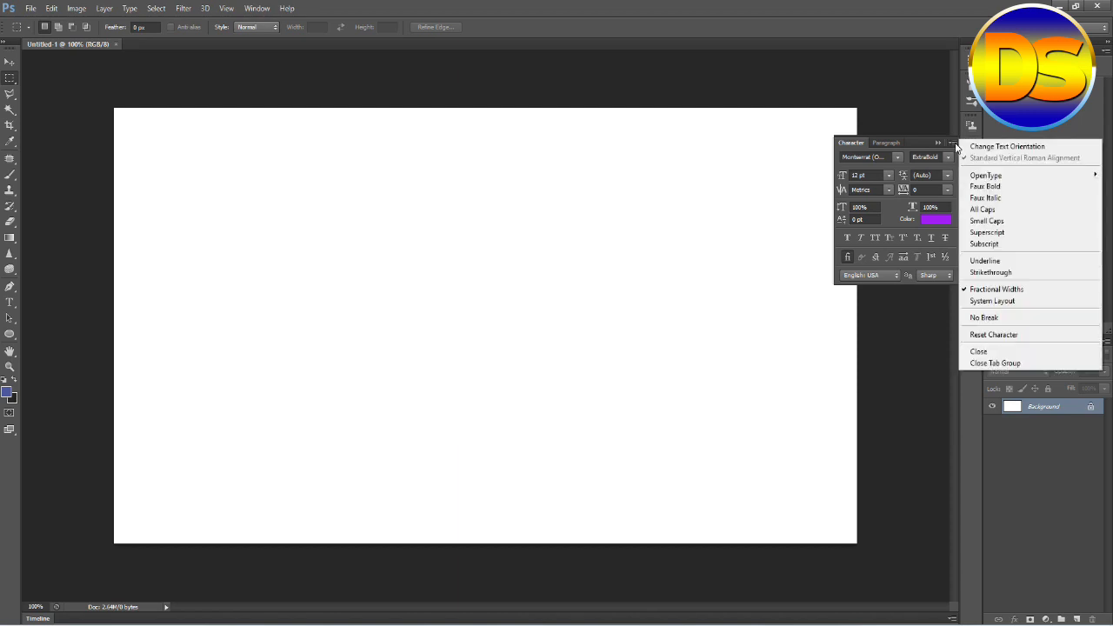
pyautogui.click(938, 145)
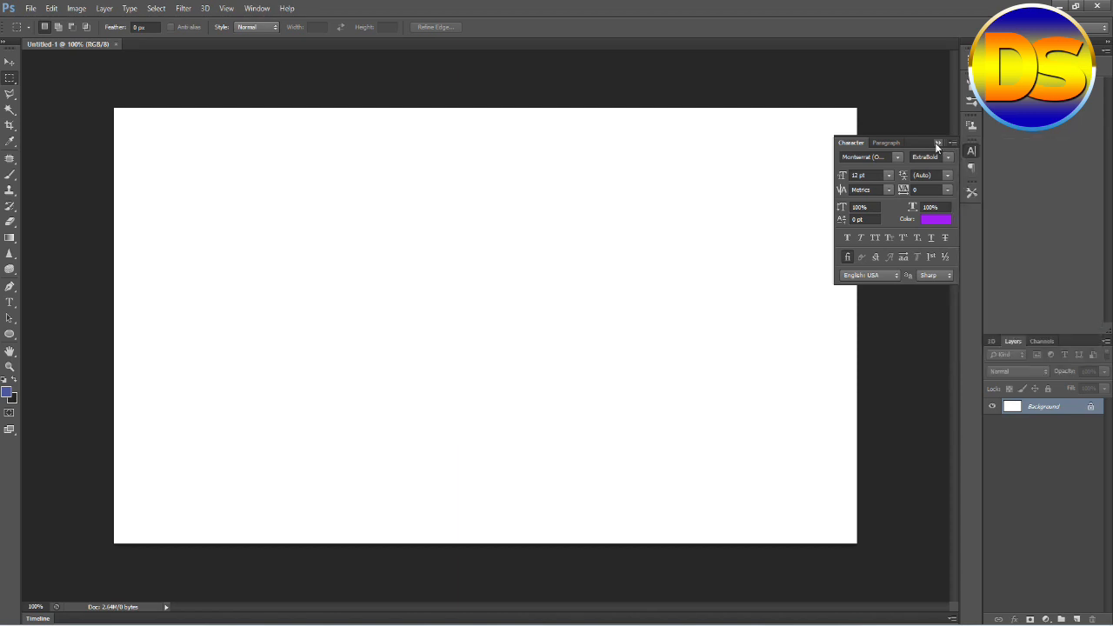
pyautogui.click(938, 143)
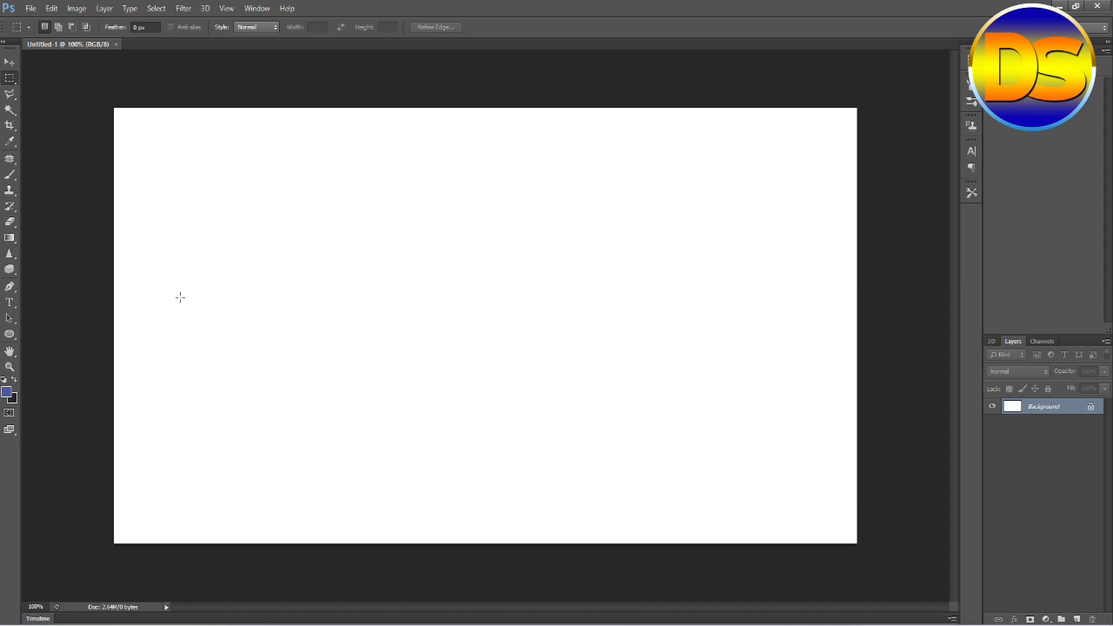
# Draw a rectangle shape about 344 by 254 px in the upper-left part of the canvas.
pyautogui.click(11, 336)
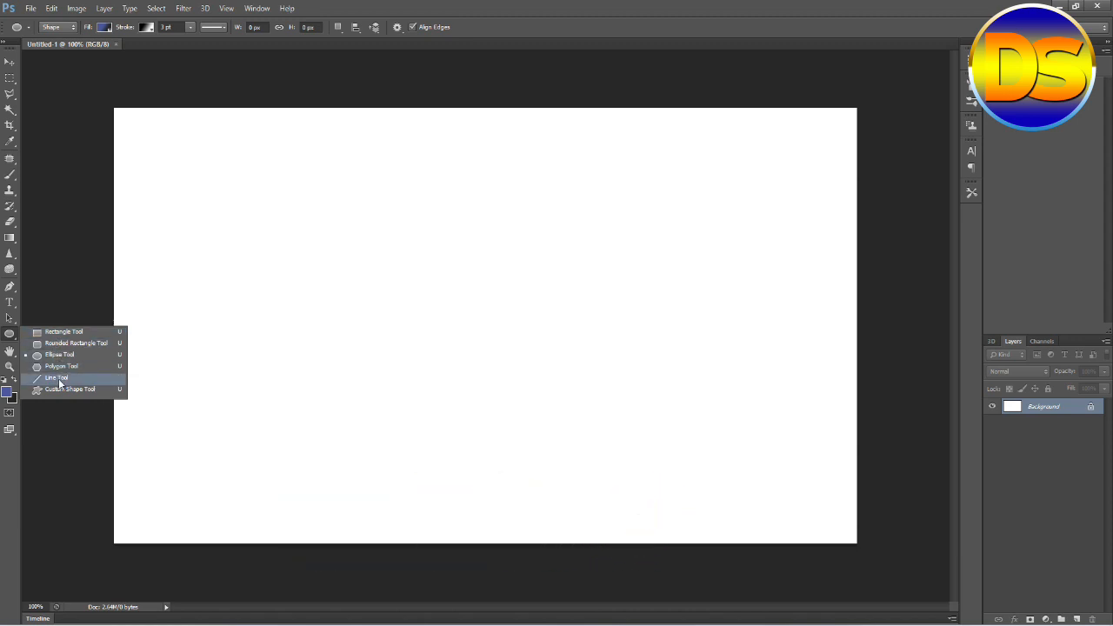
pyautogui.click(65, 333)
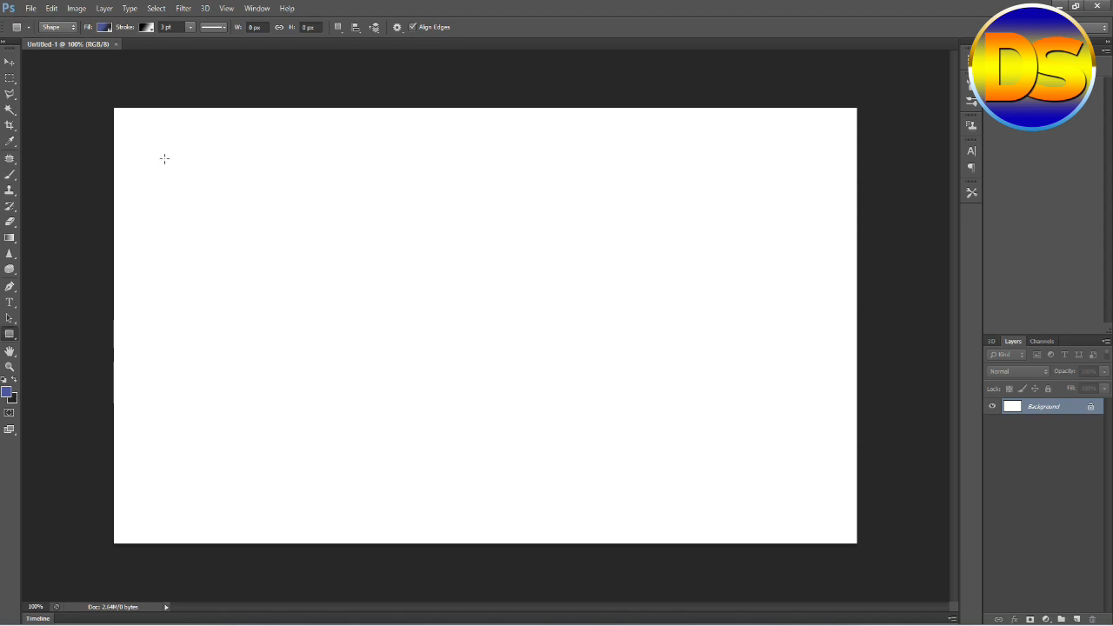
pyautogui.moveTo(133, 156); pyautogui.dragTo(332, 311)
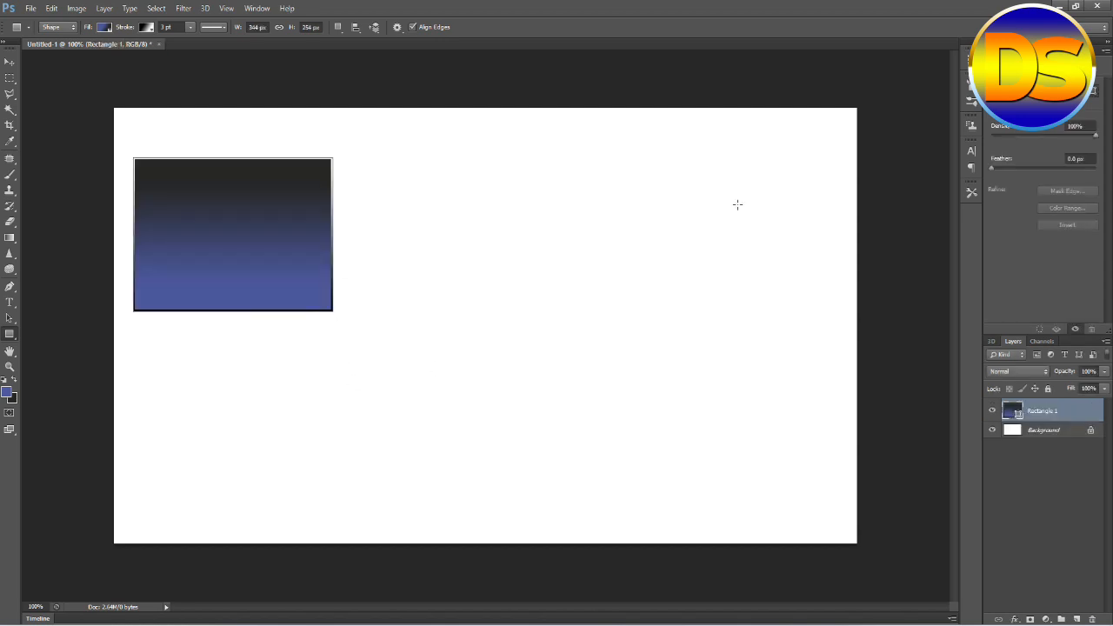
# Fill the rectangle with the orange-yellow-orange linear gradient preset.
pyautogui.click(104, 30)
pyautogui.click(110, 96)
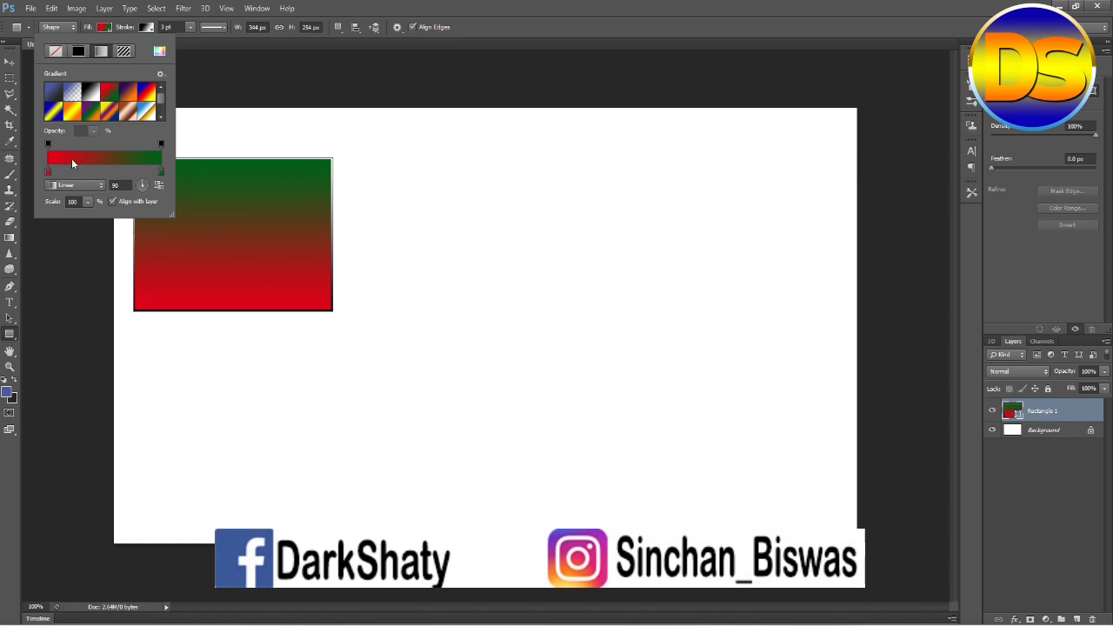
pyautogui.click(91, 117)
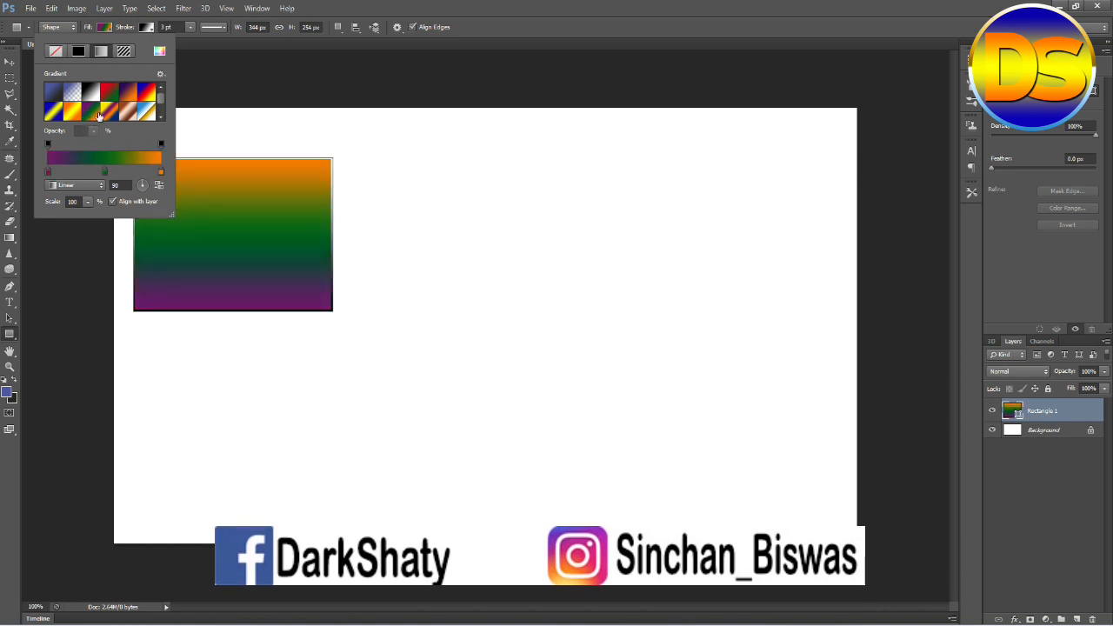
pyautogui.click(72, 112)
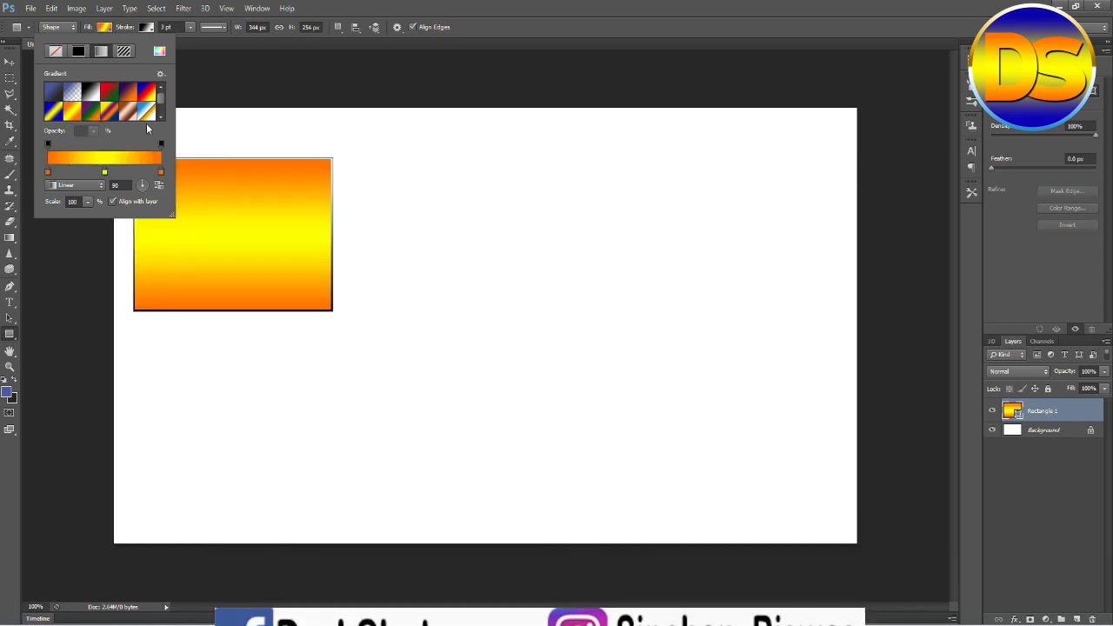
pyautogui.click(146, 111)
pyautogui.click(72, 113)
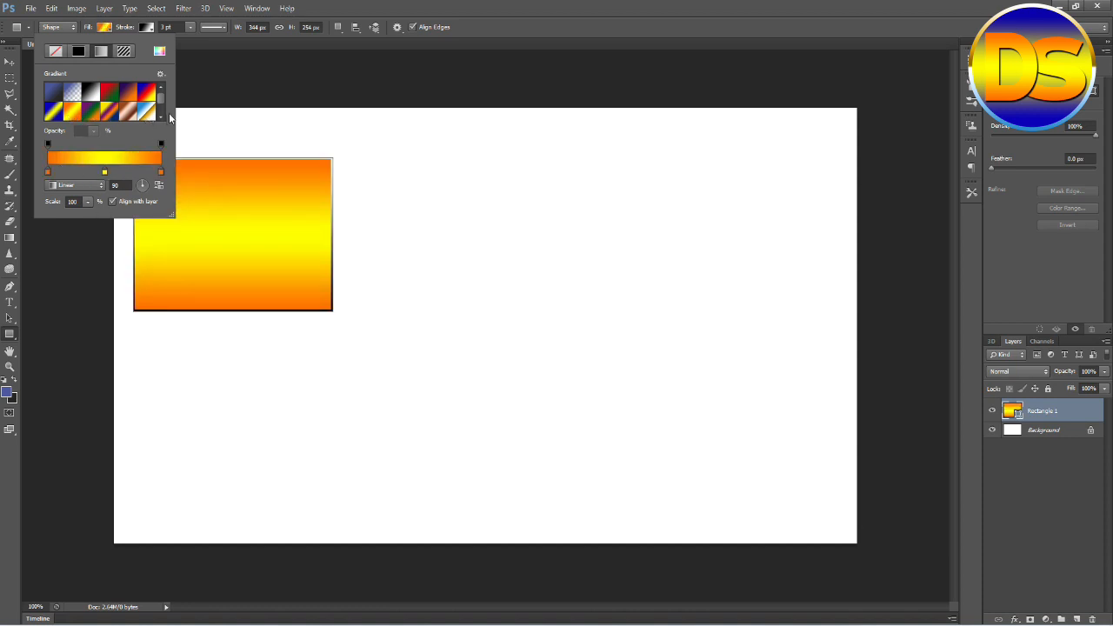
pyautogui.click(203, 79)
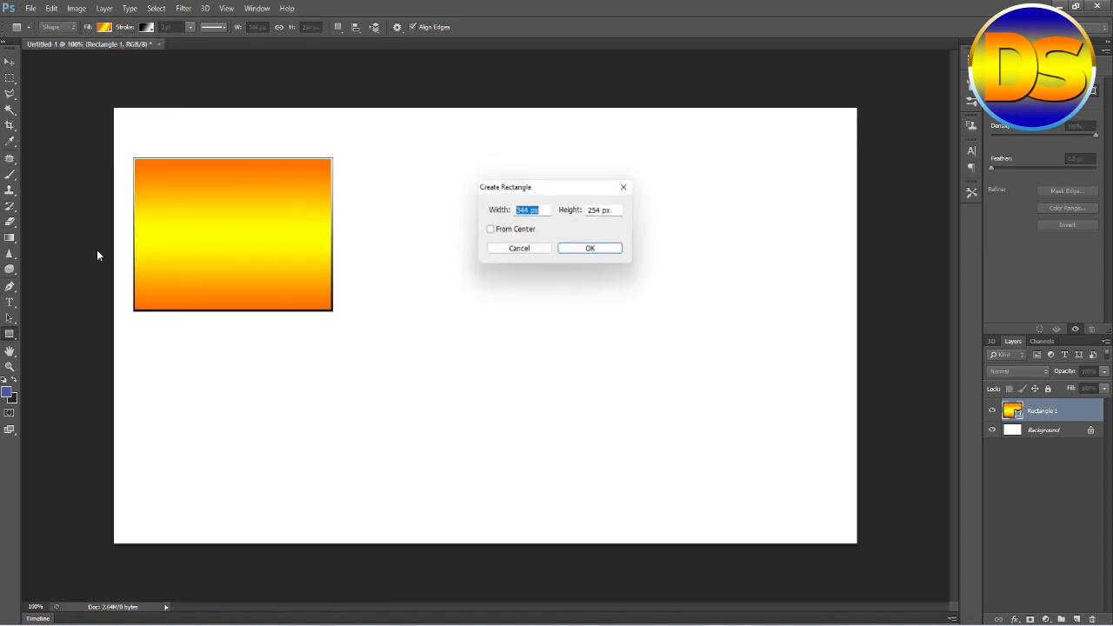
pyautogui.click(625, 188)
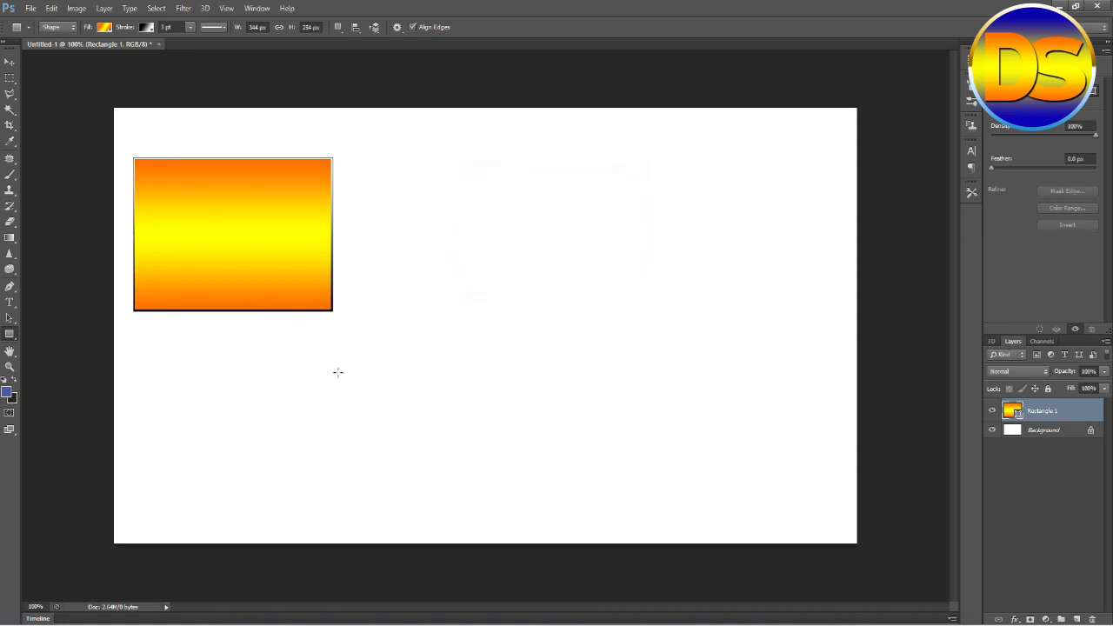
# Draw a rounded rectangle about 417 by 257 px with a 10 px corner radius beside the first rectangle.
pyautogui.rightClick(10, 335)
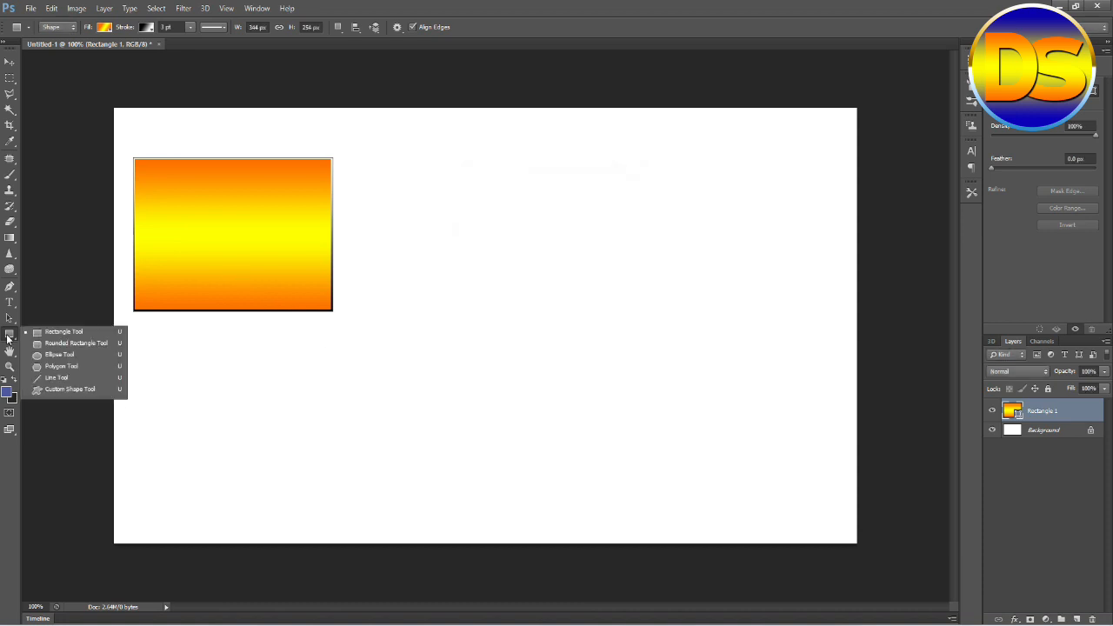
pyautogui.click(81, 344)
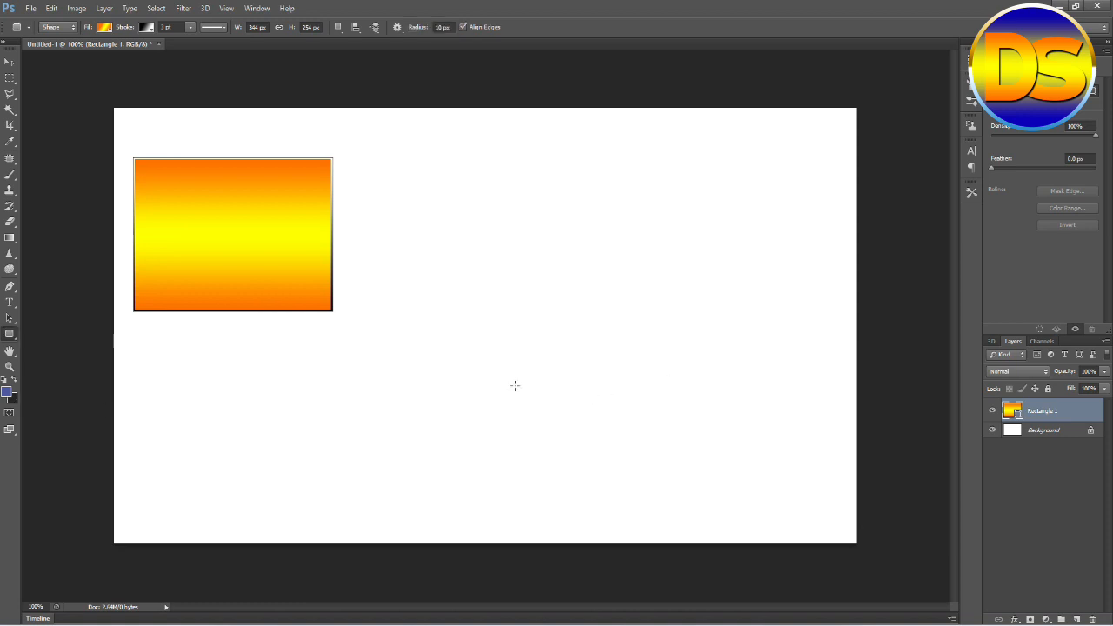
pyautogui.moveTo(388, 162); pyautogui.dragTo(631, 318)
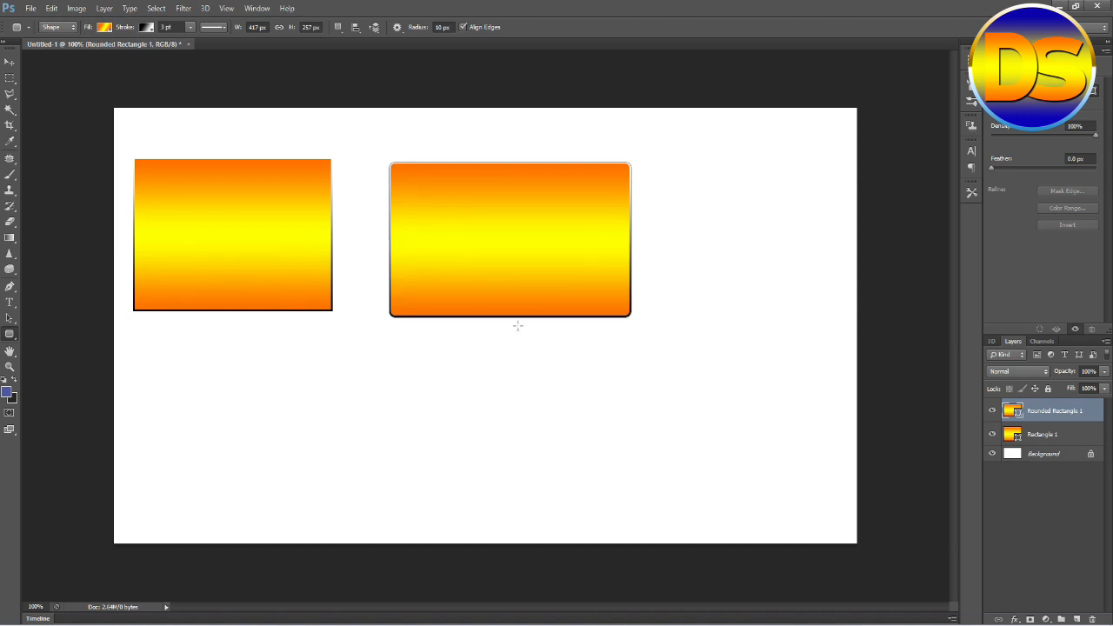
pyautogui.click(445, 246)
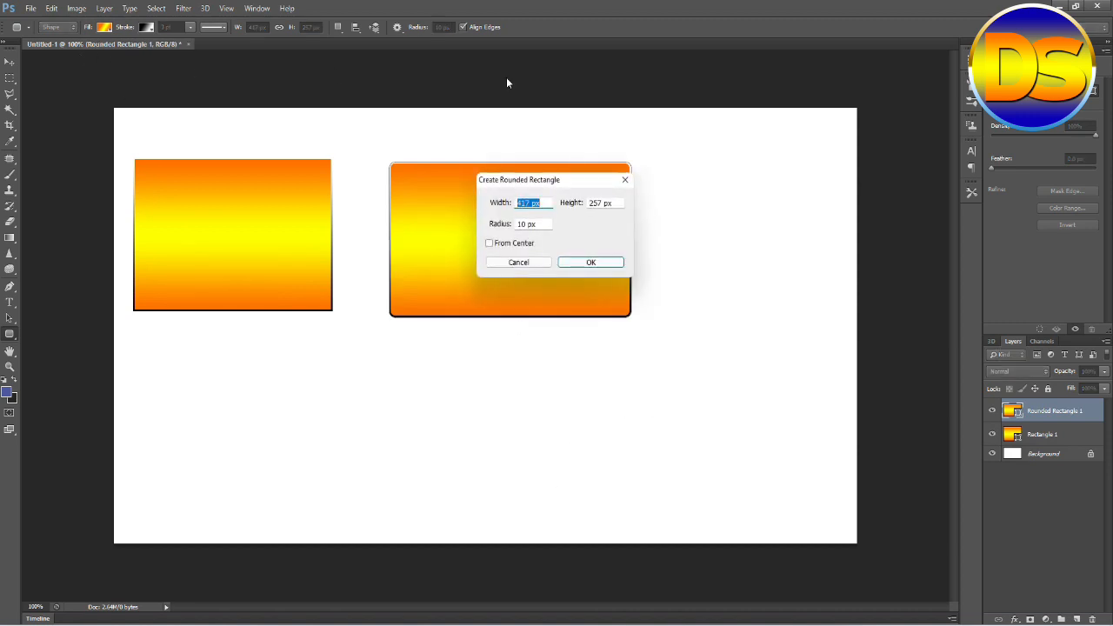
pyautogui.click(625, 181)
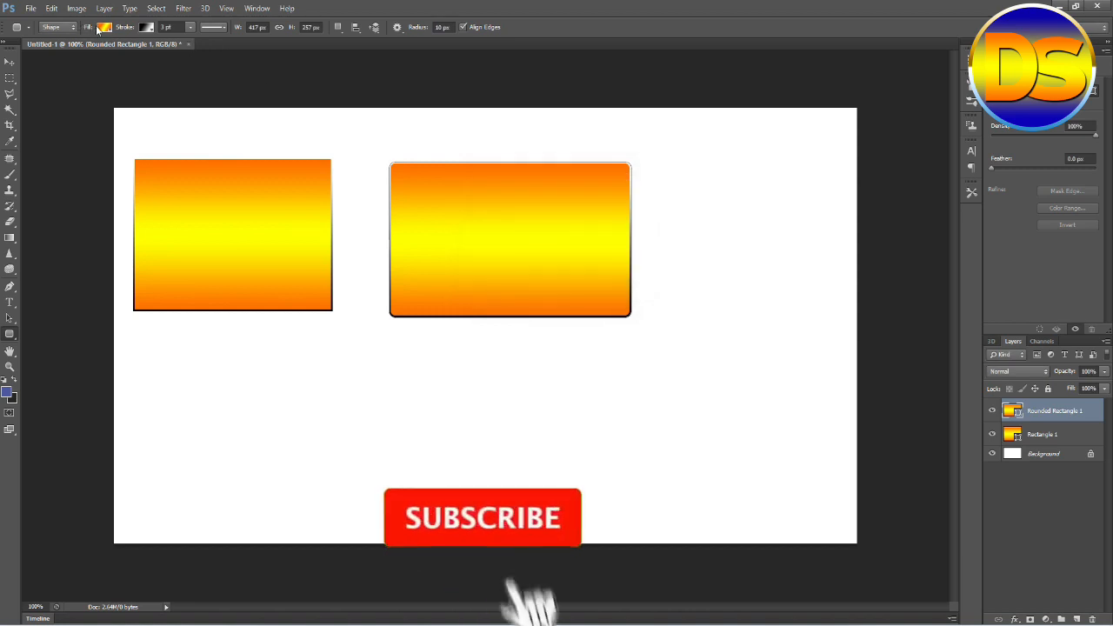
# Change the rounded rectangle's fill to the blue-red-yellow gradient preset.
pyautogui.click(105, 27)
pyautogui.click(149, 96)
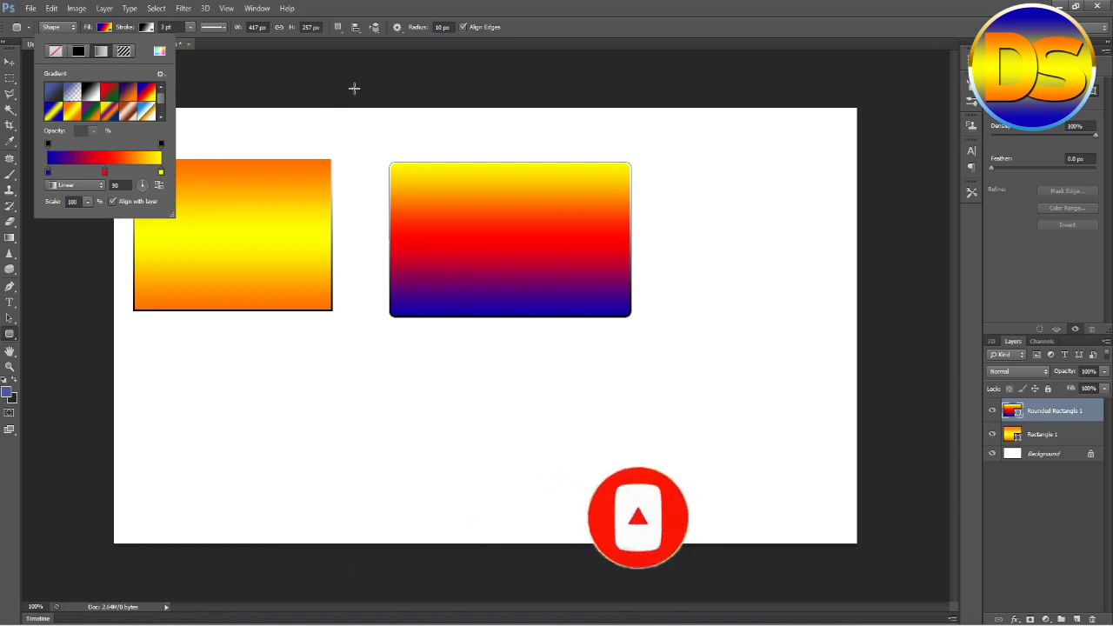
pyautogui.click(601, 321)
pyautogui.click(625, 179)
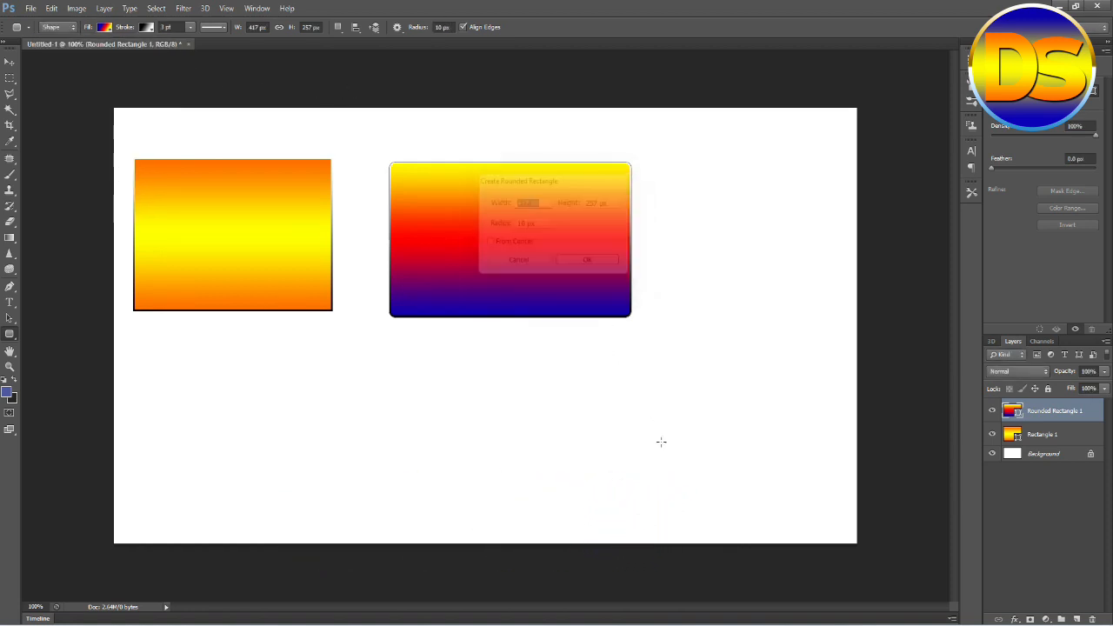
# Draw an ellipse about 248 by 267 px below the first rectangle and a circle beside it.
pyautogui.rightClick(9, 334)
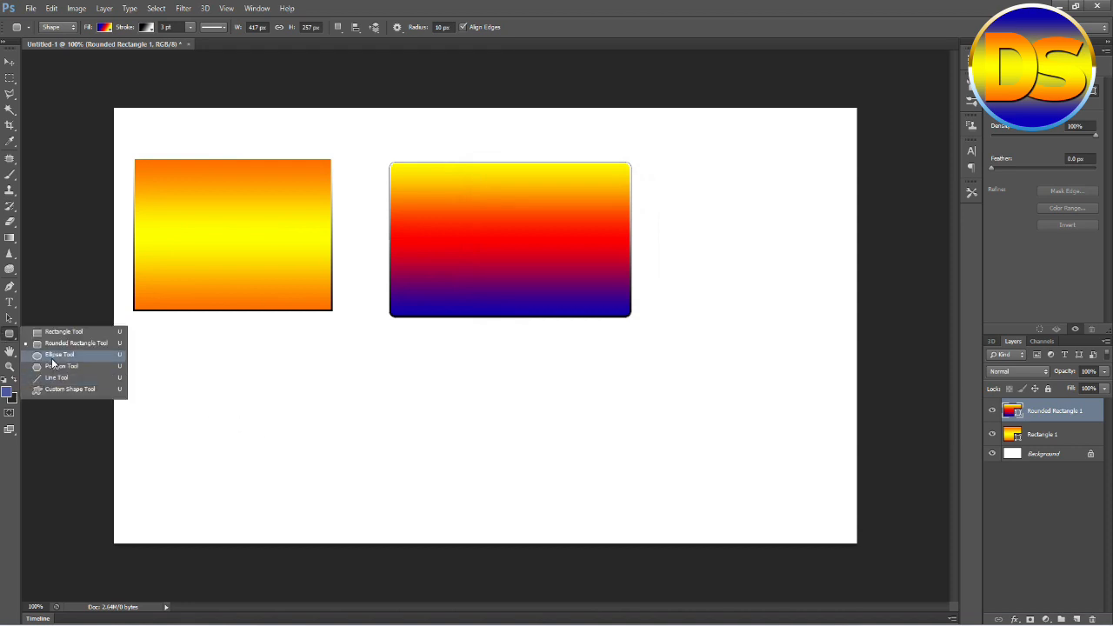
pyautogui.click(58, 355)
pyautogui.moveTo(148, 339); pyautogui.dragTo(291, 499)
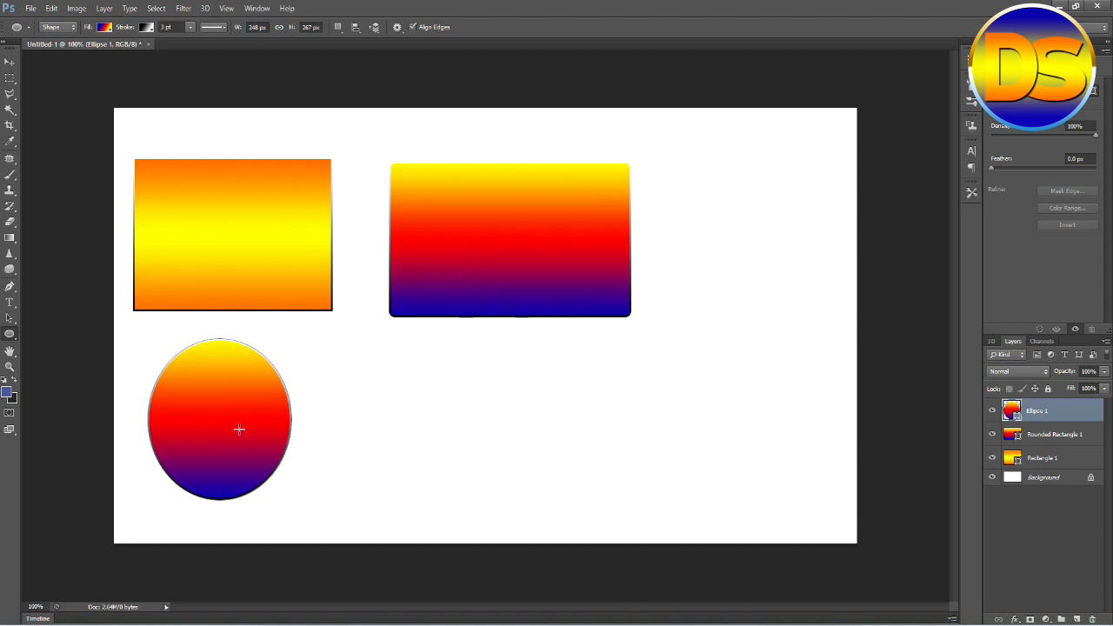
pyautogui.moveTo(351, 367); pyautogui.dragTo(512, 515)
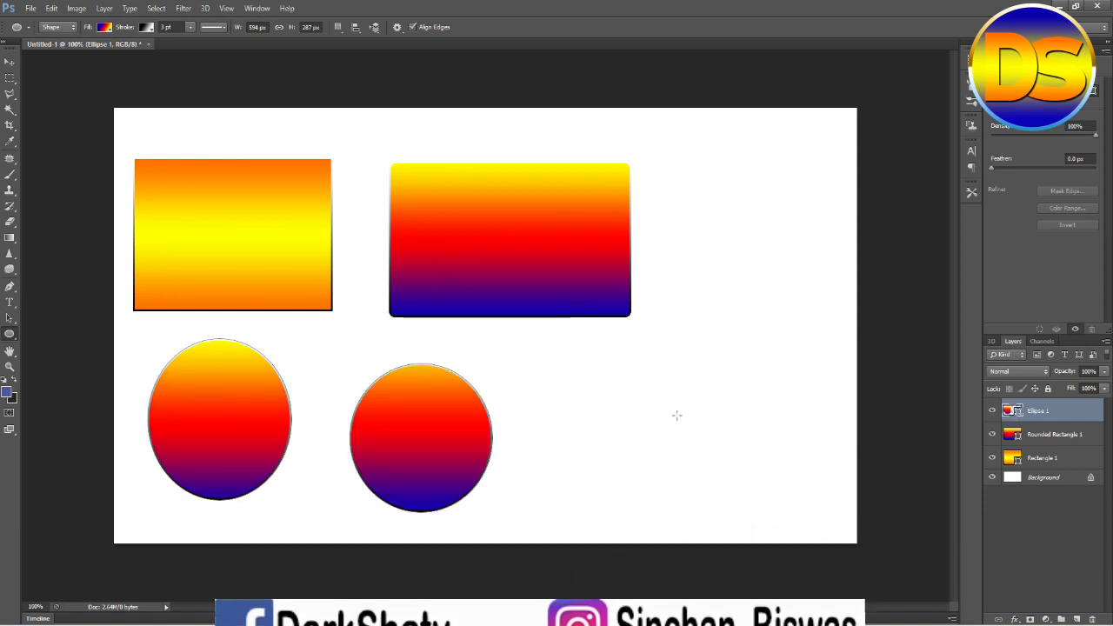
# Try drawing a large five-sided polygon over the rounded rectangle and circle, and undo it.
pyautogui.rightClick(10, 336)
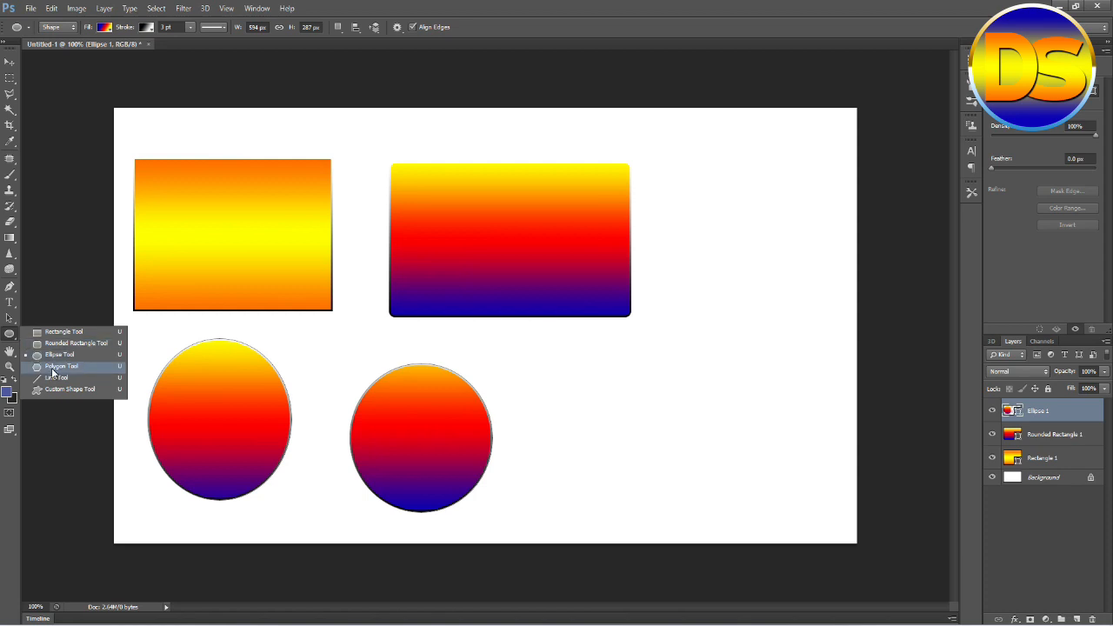
pyautogui.click(49, 368)
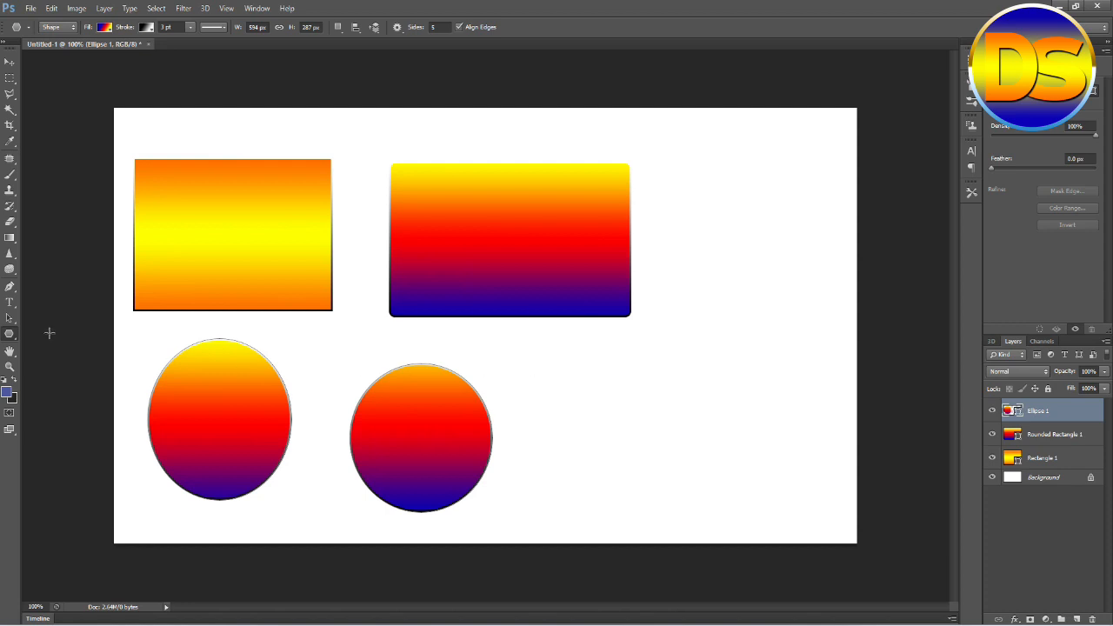
pyautogui.rightClick(11, 337)
pyautogui.click(50, 369)
pyautogui.rightClick(12, 335)
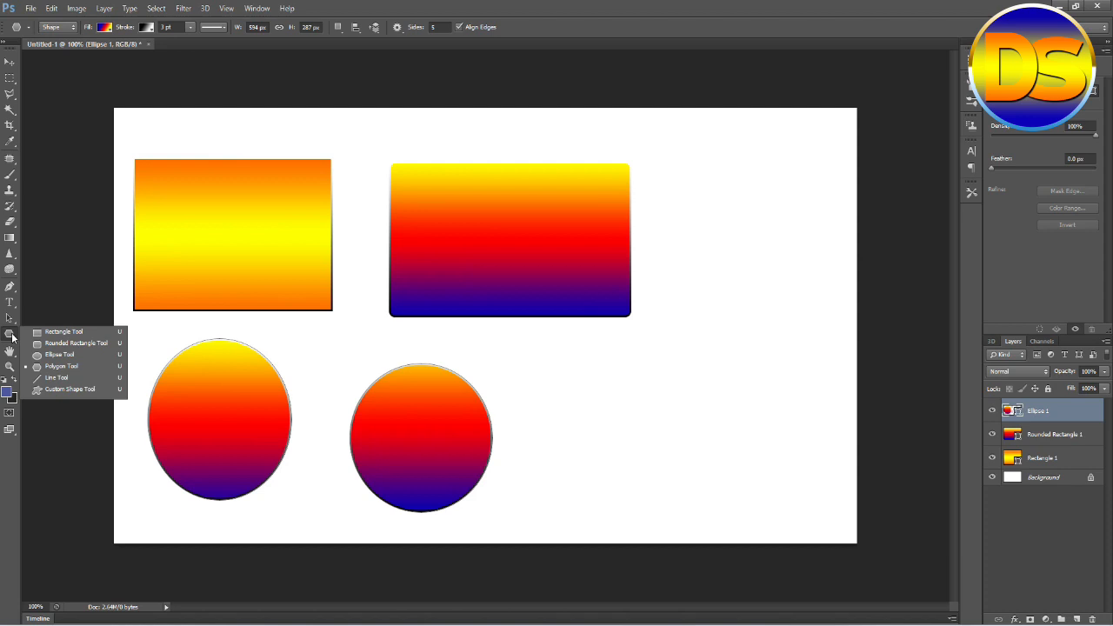
pyautogui.click(59, 367)
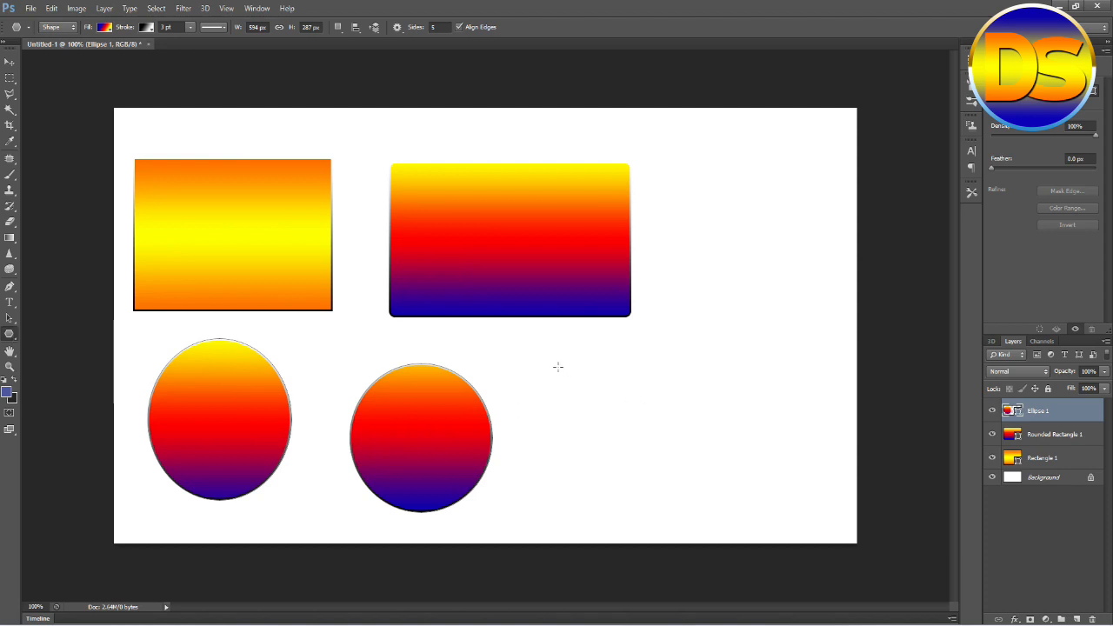
pyautogui.moveTo(548, 356); pyautogui.dragTo(661, 440)
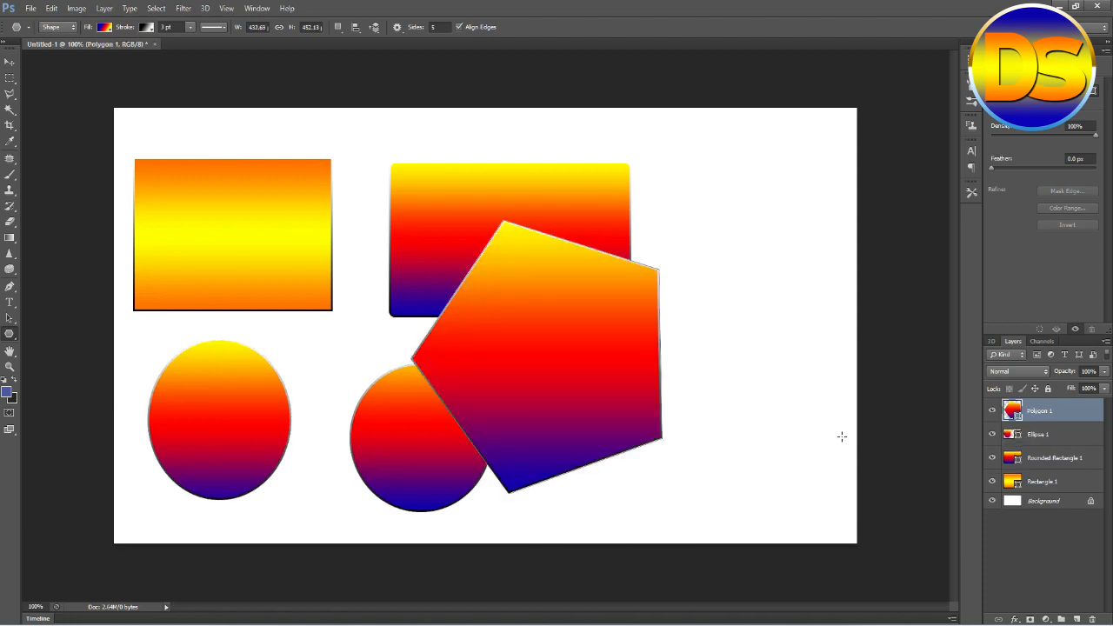
pyautogui.hotkey('ctrl', 'z')
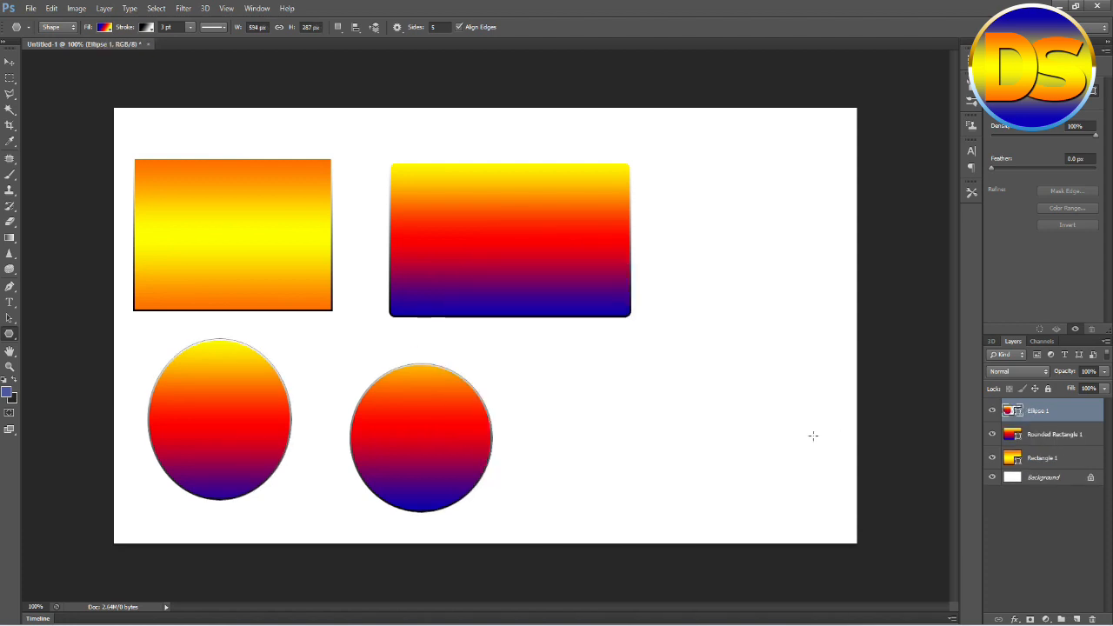
# Draw a five-sided polygon about 225 by 230 px beside the circle and a 1 px weight line about 239 px long above it.
pyautogui.moveTo(587, 406); pyautogui.dragTo(651, 445)
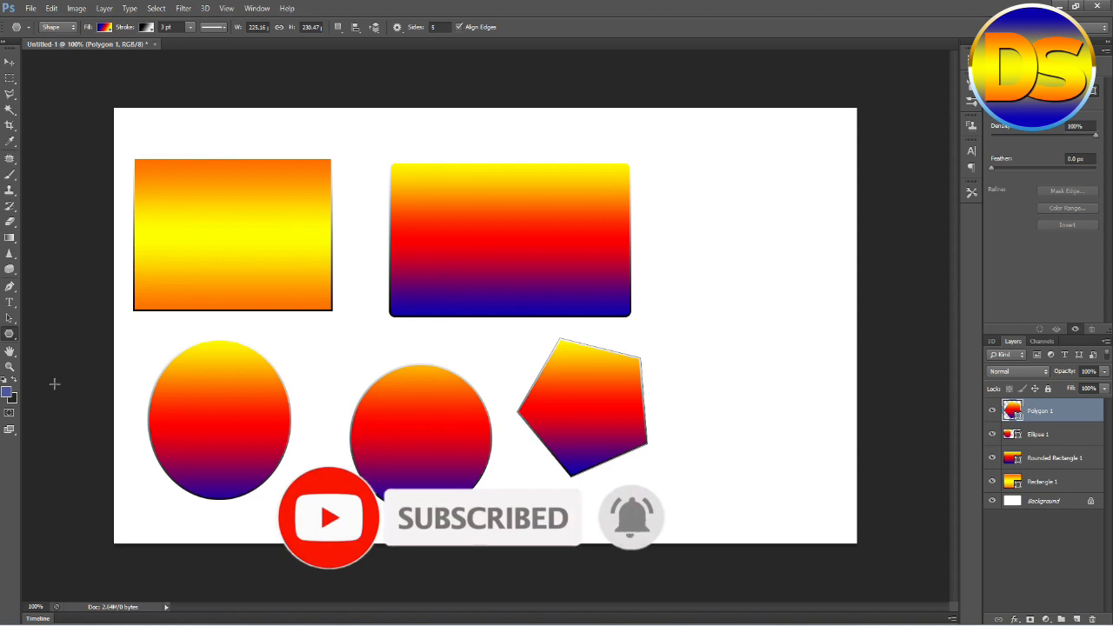
pyautogui.rightClick(10, 335)
pyautogui.click(73, 376)
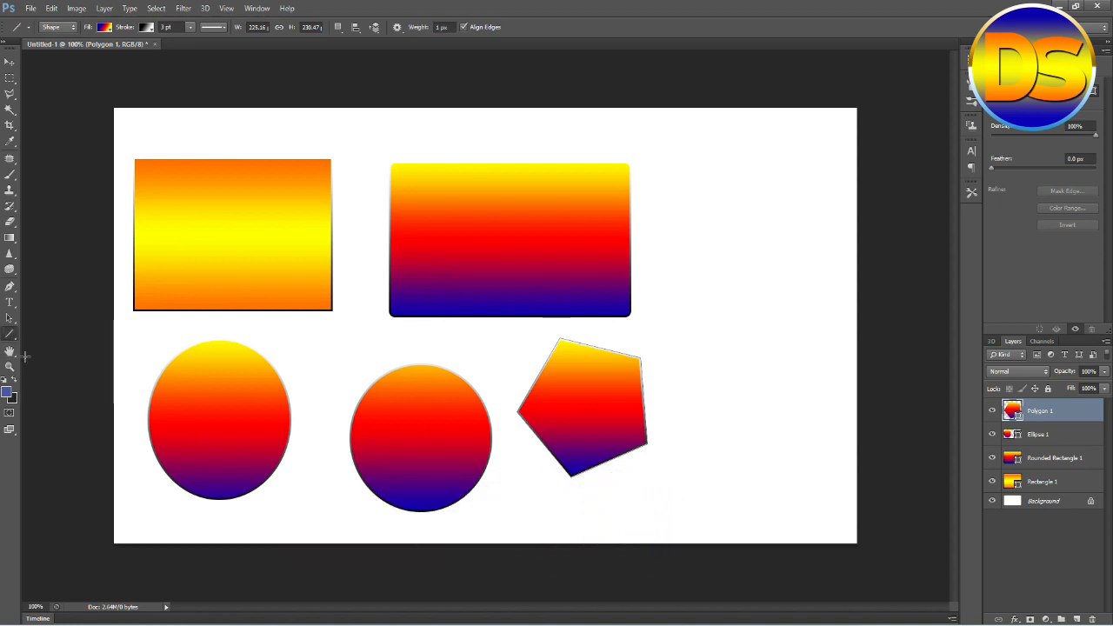
pyautogui.rightClick(10, 334)
pyautogui.click(52, 376)
pyautogui.moveTo(613, 329); pyautogui.dragTo(751, 332)
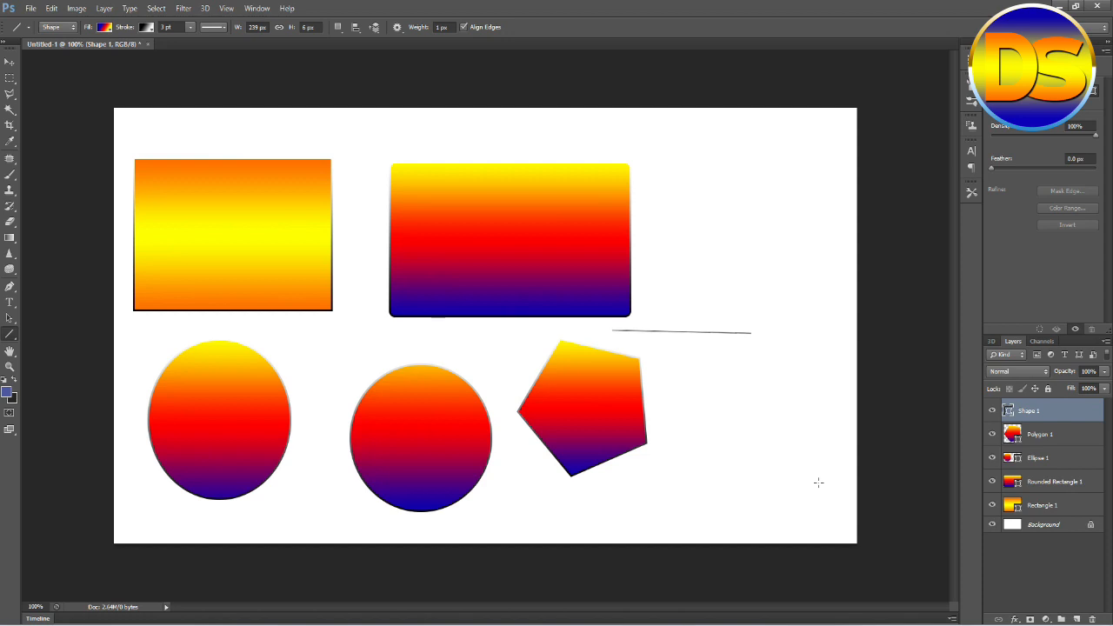
# Draw a thin arrow custom shape about 105 by 127 px beside the polygon.
pyautogui.rightClick(10, 335)
pyautogui.click(55, 389)
pyautogui.moveTo(715, 363); pyautogui.dragTo(776, 441)
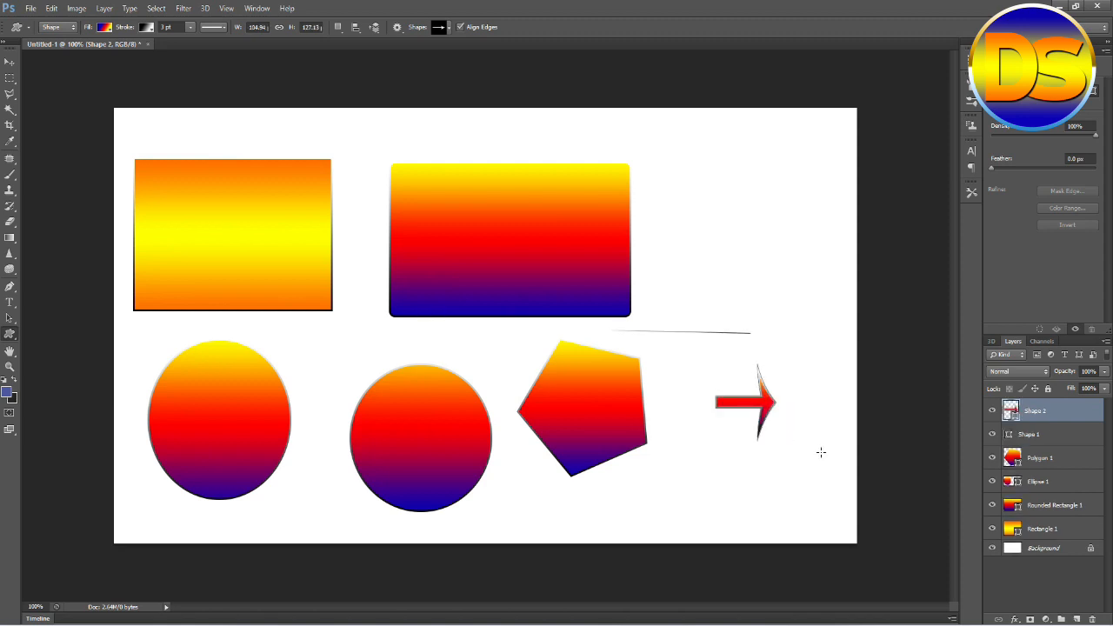
# Apply the Starburst Color Target tool preset to the Custom Shape tool.
pyautogui.click(11, 336)
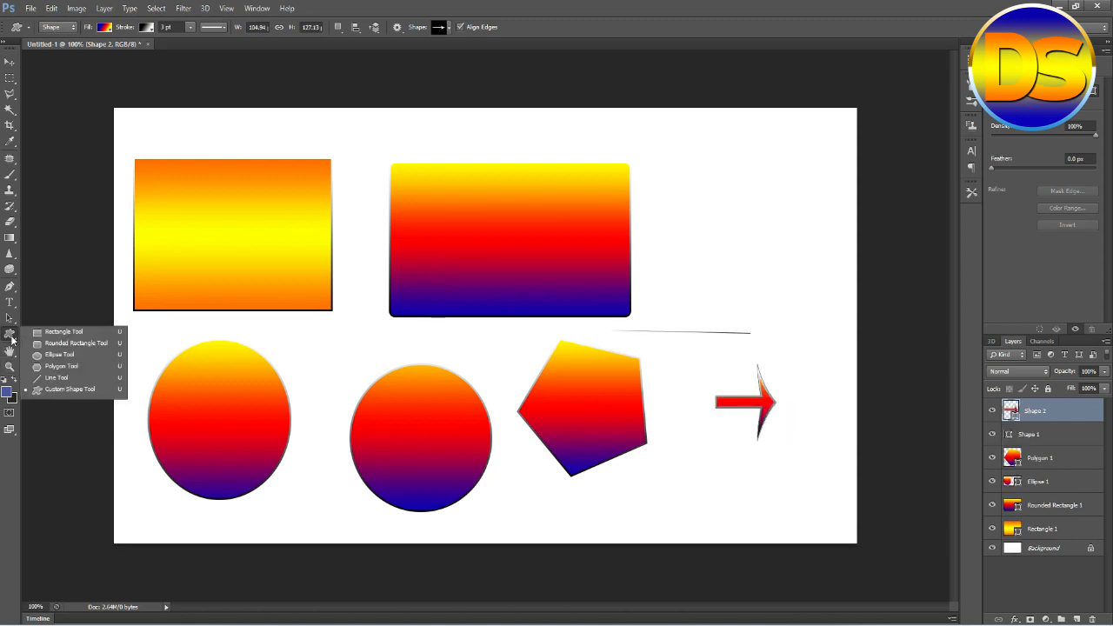
pyautogui.click(68, 389)
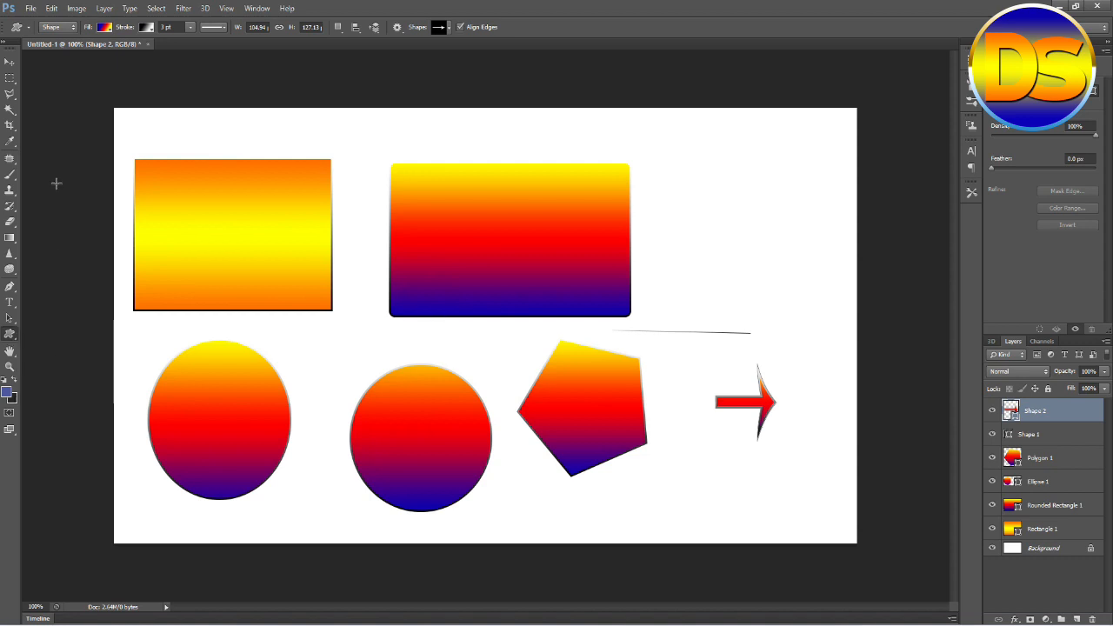
pyautogui.click(29, 27)
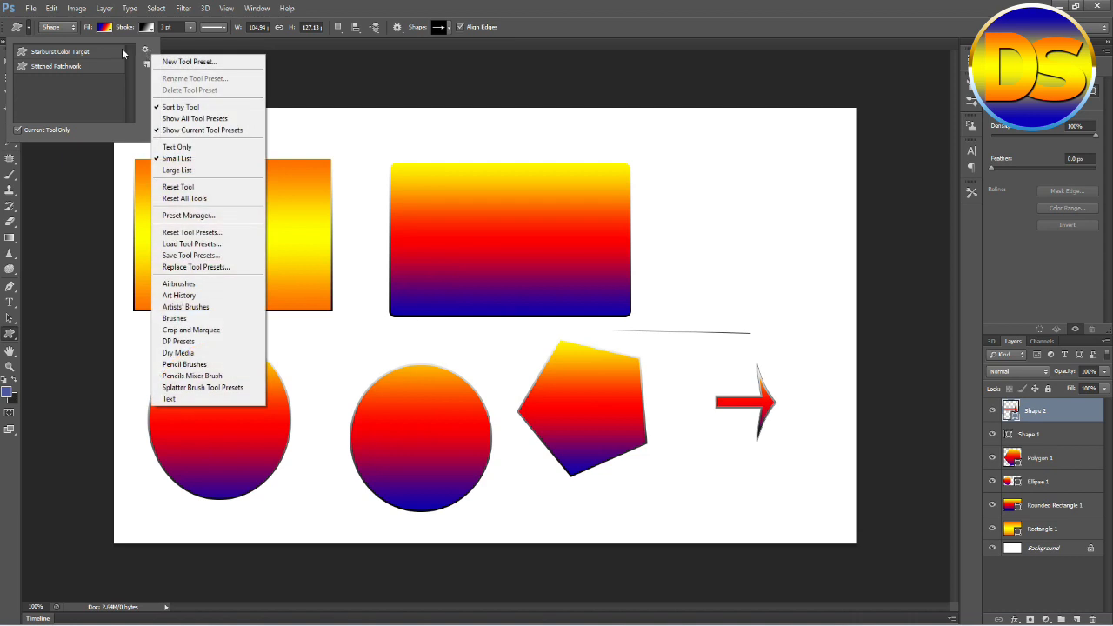
pyautogui.click(97, 53)
pyautogui.click(44, 53)
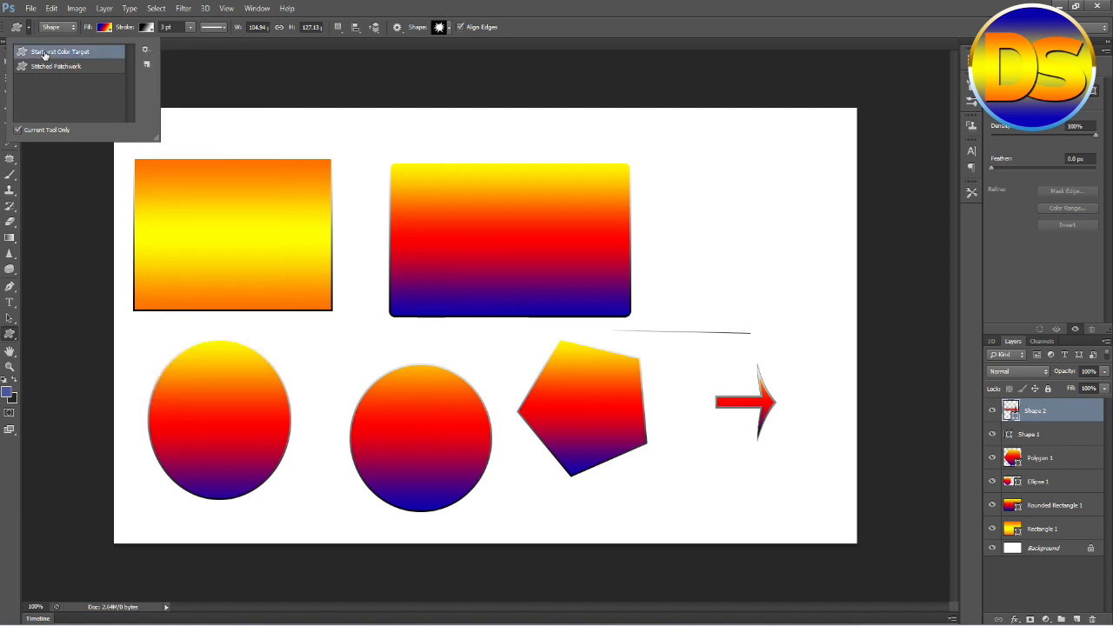
# Draw a thick block arrow custom shape about 126 by 109 px beside the rounded rectangle.
pyautogui.click(448, 27)
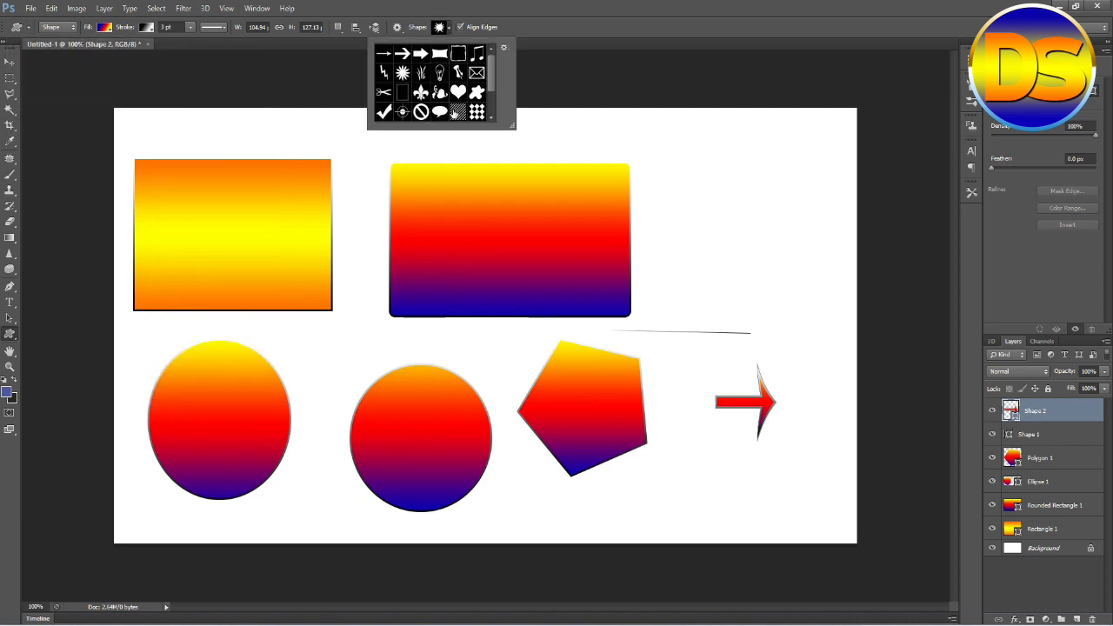
pyautogui.scroll(-2, 411, 74)
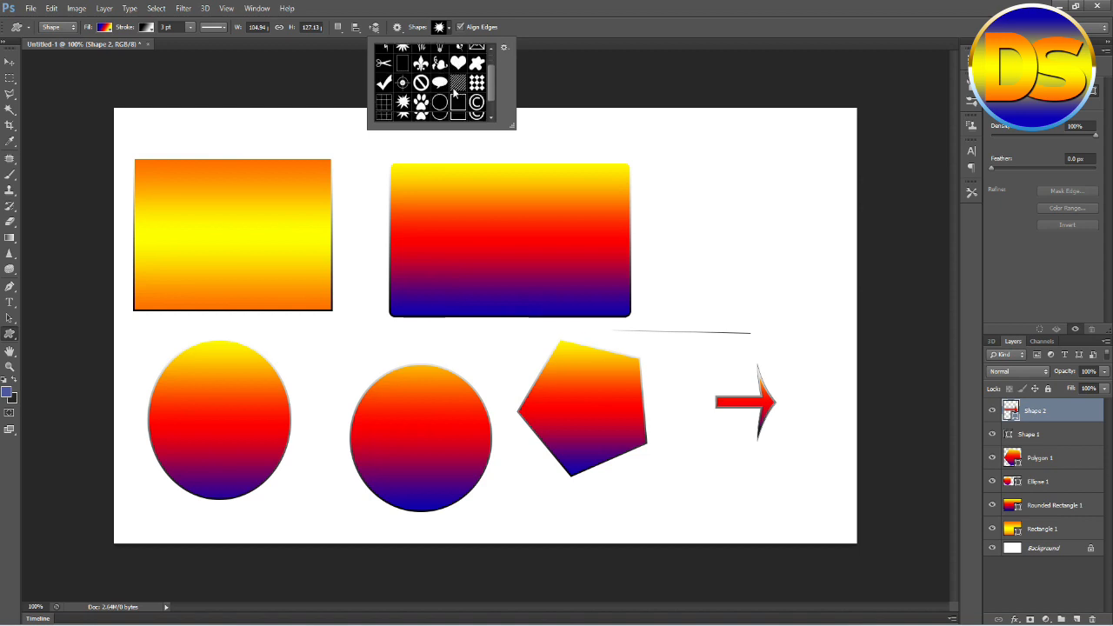
pyautogui.scroll(2, 410, 74)
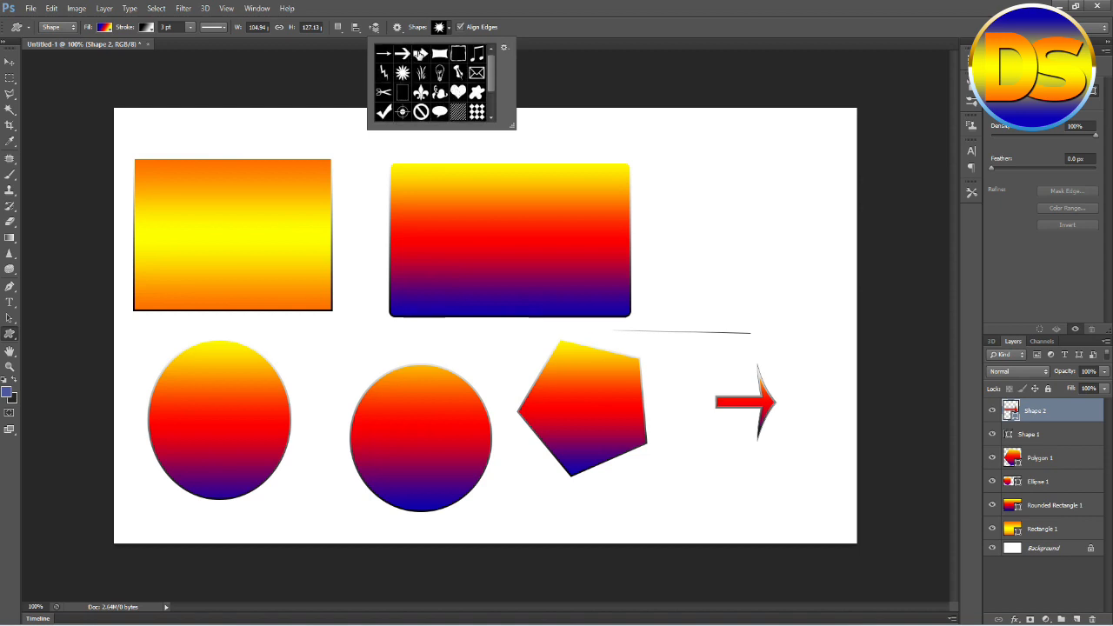
pyautogui.click(420, 53)
pyautogui.moveTo(685, 229); pyautogui.dragTo(758, 296)
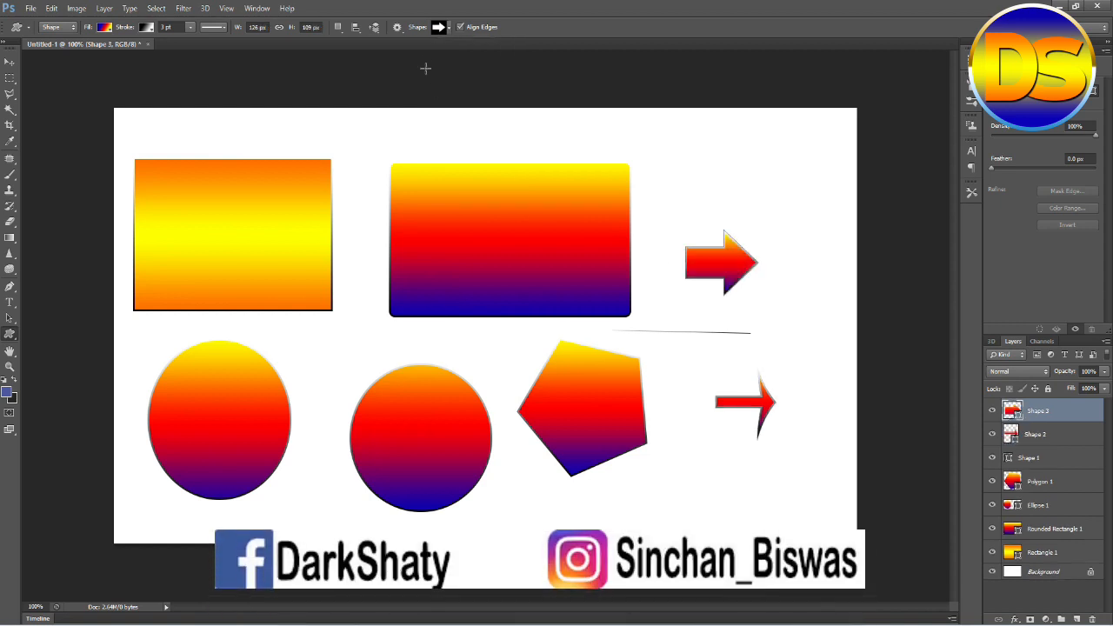
# Draw a music note custom shape about 126 by 98 px above the thick arrow.
pyautogui.click(439, 28)
pyautogui.click(476, 54)
pyautogui.moveTo(687, 157); pyautogui.dragTo(759, 221)
# Draw a paw print custom shape about 50 by 105 px beside the thick arrow.
pyautogui.click(439, 28)
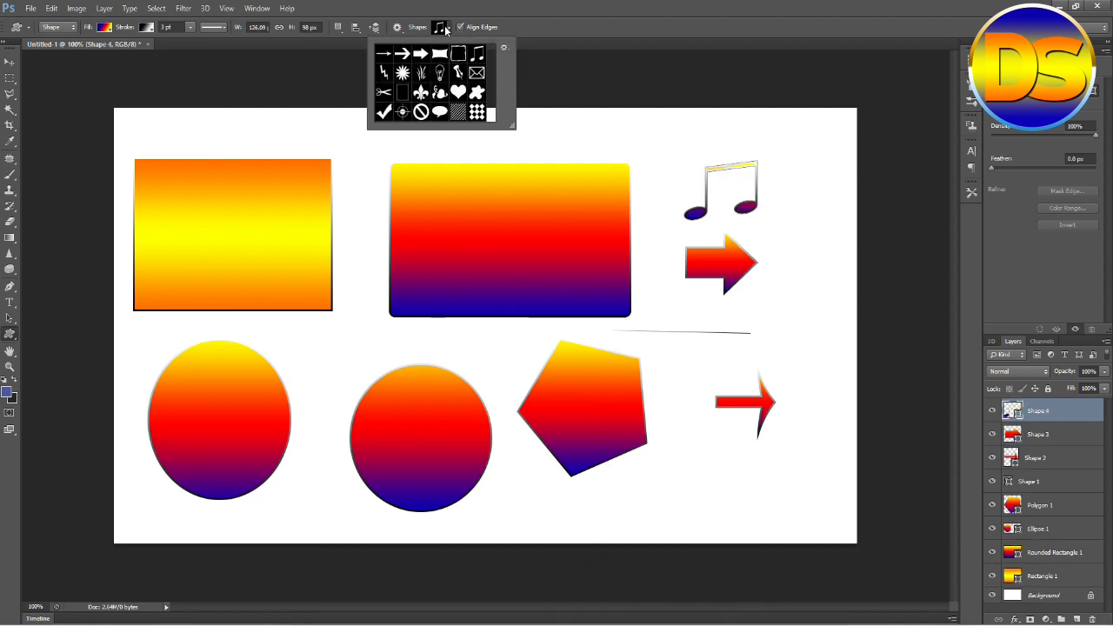
pyautogui.scroll(-2, 441, 96)
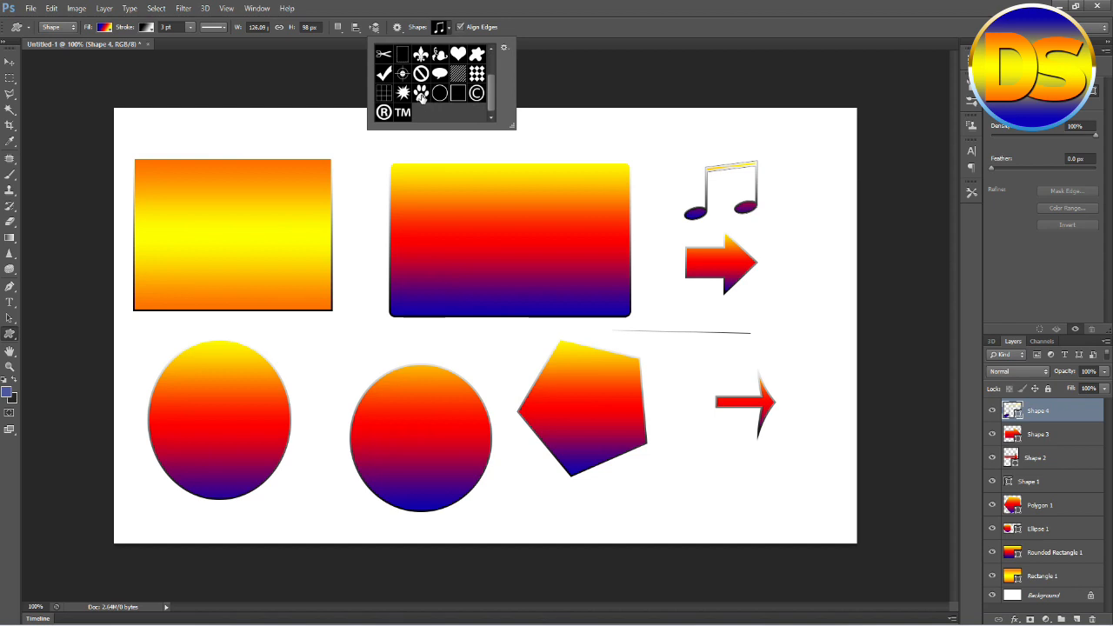
pyautogui.moveTo(787, 237); pyautogui.dragTo(813, 300)
# Draw a large grass custom shape over the line and the thin arrow.
pyautogui.click(440, 28)
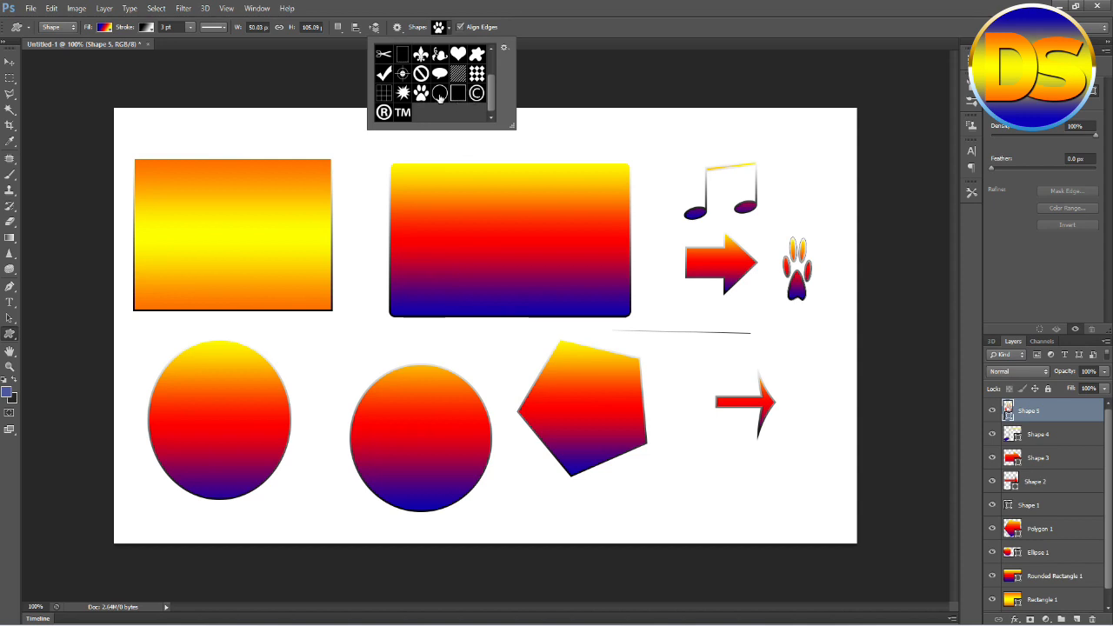
pyautogui.scroll(1, 440, 97)
pyautogui.scroll(1, 439, 96)
pyautogui.click(421, 64)
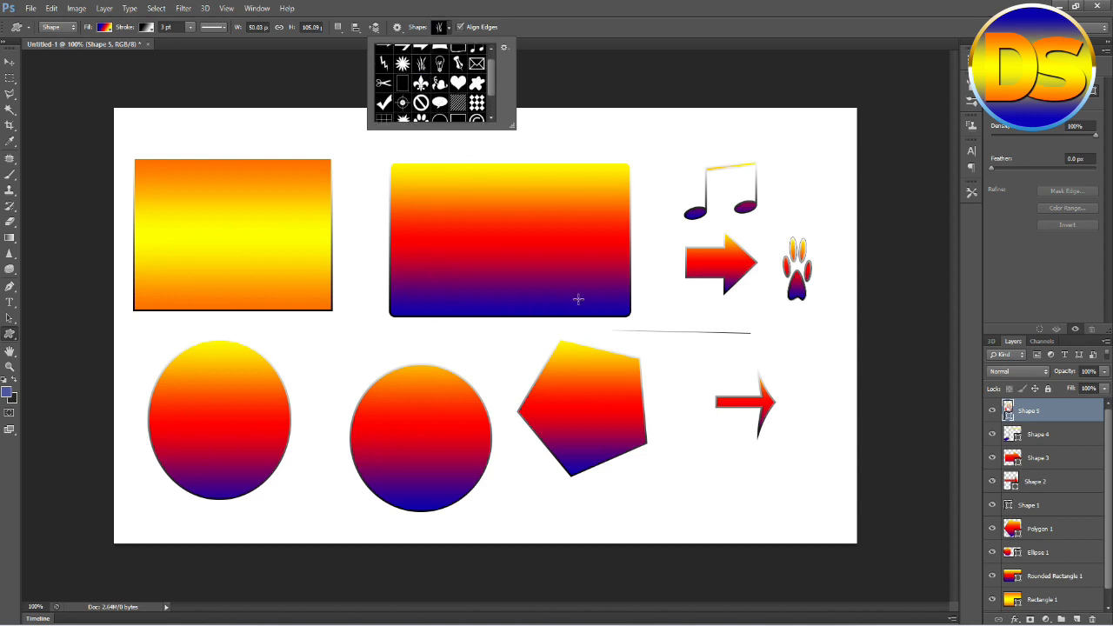
pyautogui.click(661, 313)
pyautogui.moveTo(658, 300); pyautogui.dragTo(813, 489)
# Add three small grass shapes along the canvas's lower edge, the one between the ellipse and circle about 102 by 58 px.
pyautogui.moveTo(493, 505); pyautogui.dragTo(535, 528)
pyautogui.moveTo(604, 508); pyautogui.dragTo(686, 531)
pyautogui.moveTo(284, 485); pyautogui.dragTo(344, 519)
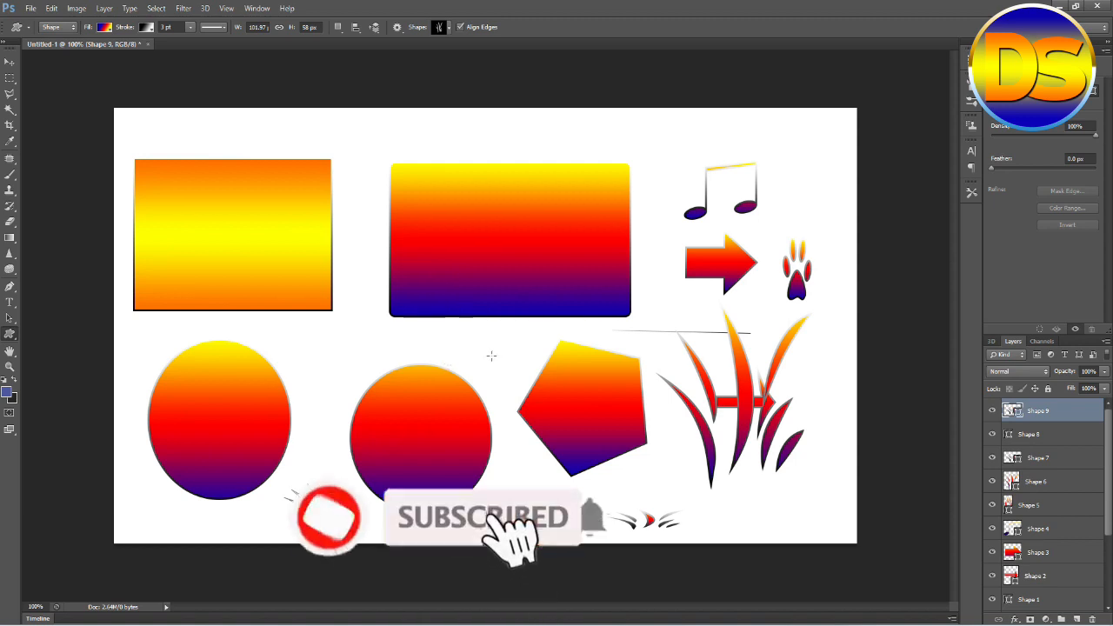